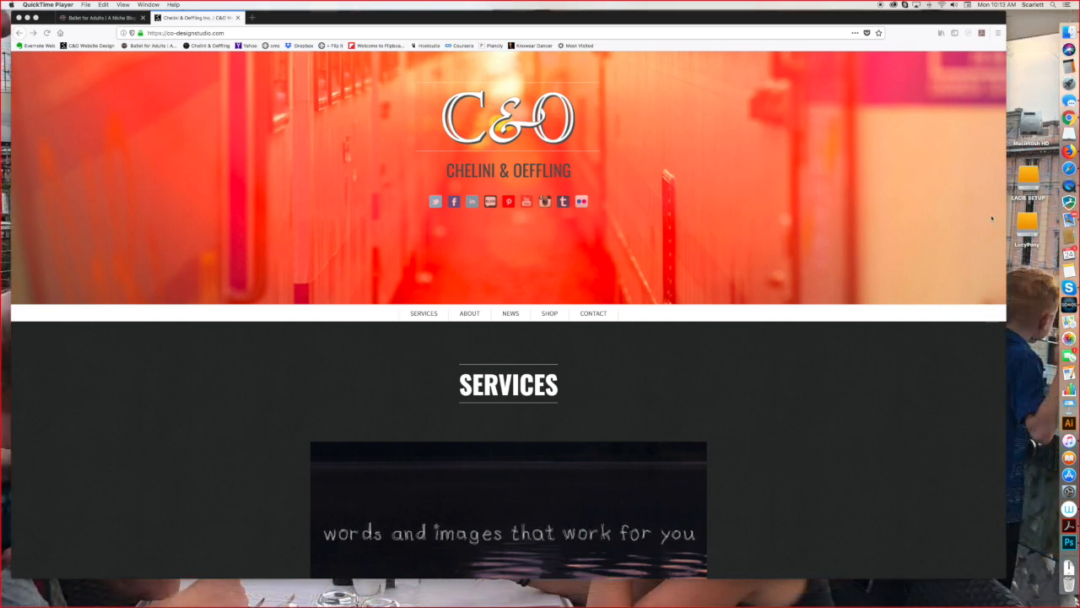
Launch Disk Utility from the Utilities folder in Applications, then move its window and enlarge it.
{"action": "left_click", "coordinate": [1066, 34]}
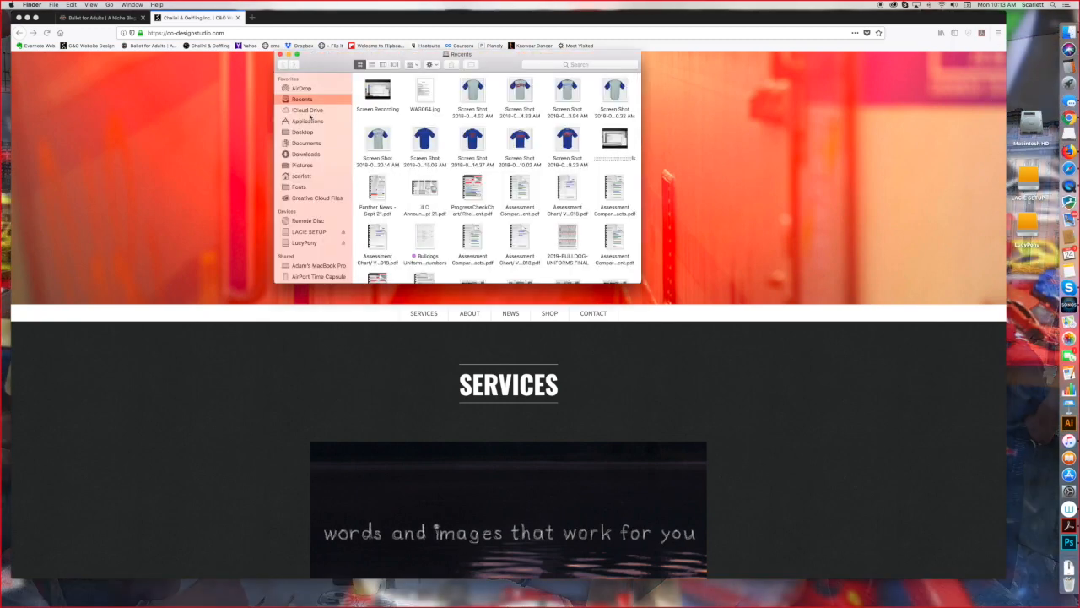
{"action": "left_click", "coordinate": [308, 121]}
{"action": "scroll", "coordinate": [375, 152], "scroll_direction": "down", "scroll_amount": 5}
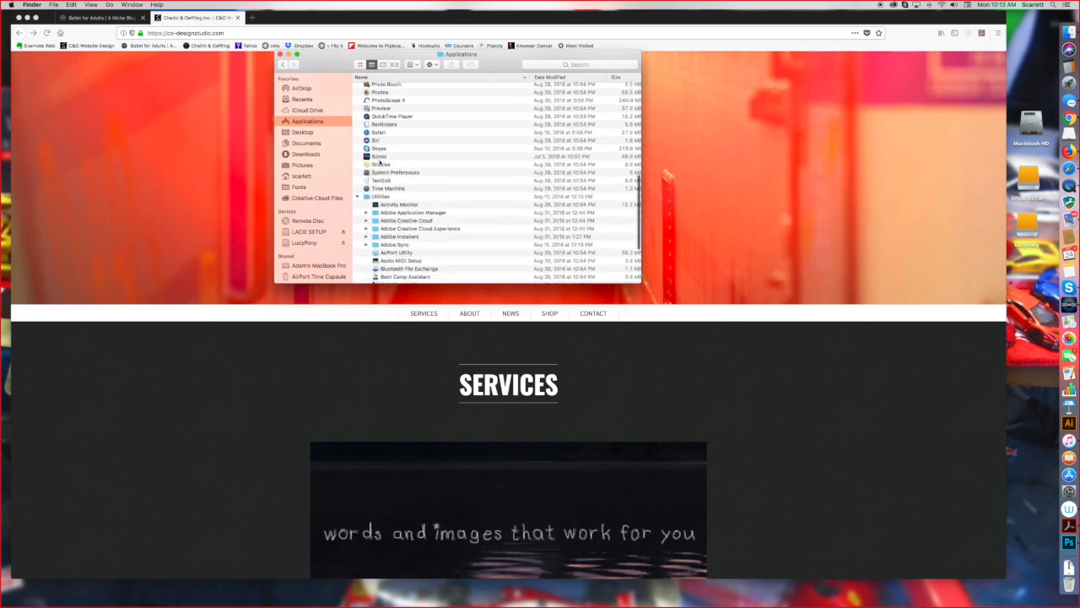
{"action": "scroll", "coordinate": [388, 207], "scroll_direction": "down", "scroll_amount": 3}
{"action": "scroll", "coordinate": [389, 208], "scroll_direction": "up", "scroll_amount": 4}
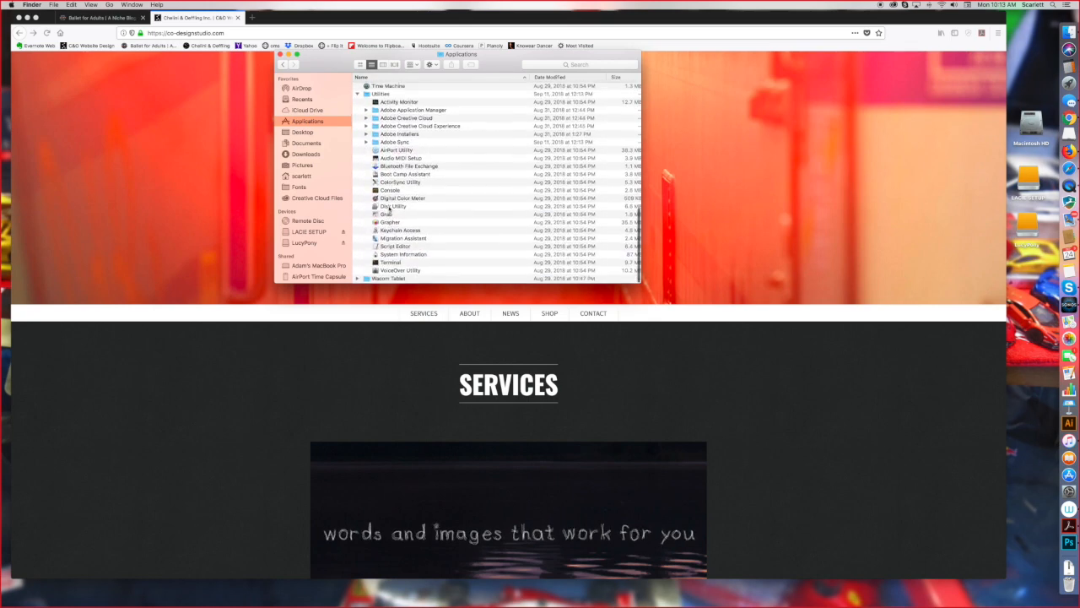
{"action": "scroll", "coordinate": [389, 208], "scroll_direction": "up", "scroll_amount": 3}
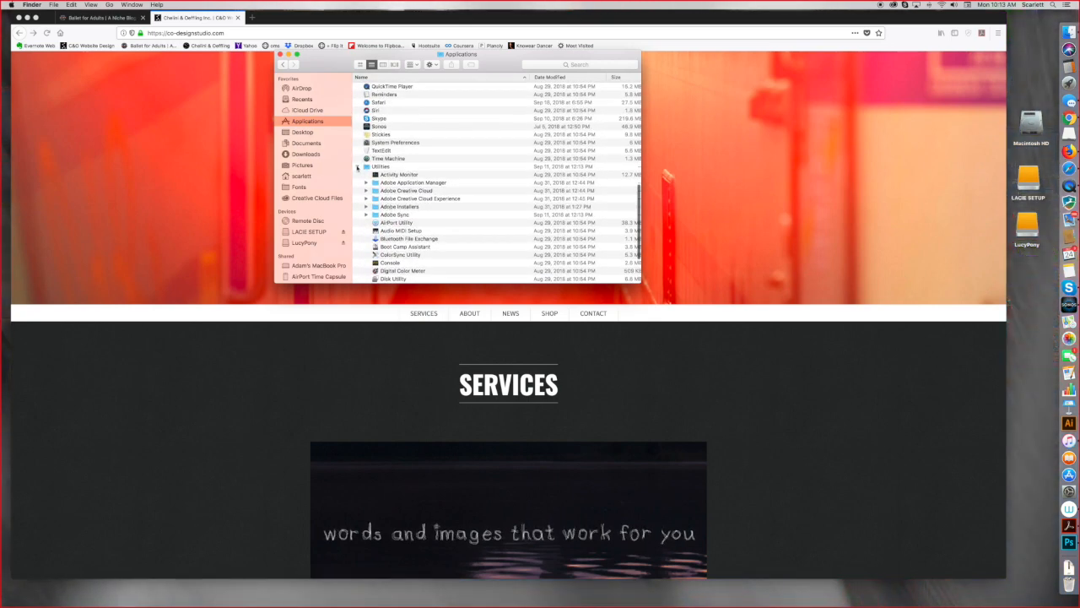
{"action": "scroll", "coordinate": [420, 240], "scroll_direction": "down", "scroll_amount": 3}
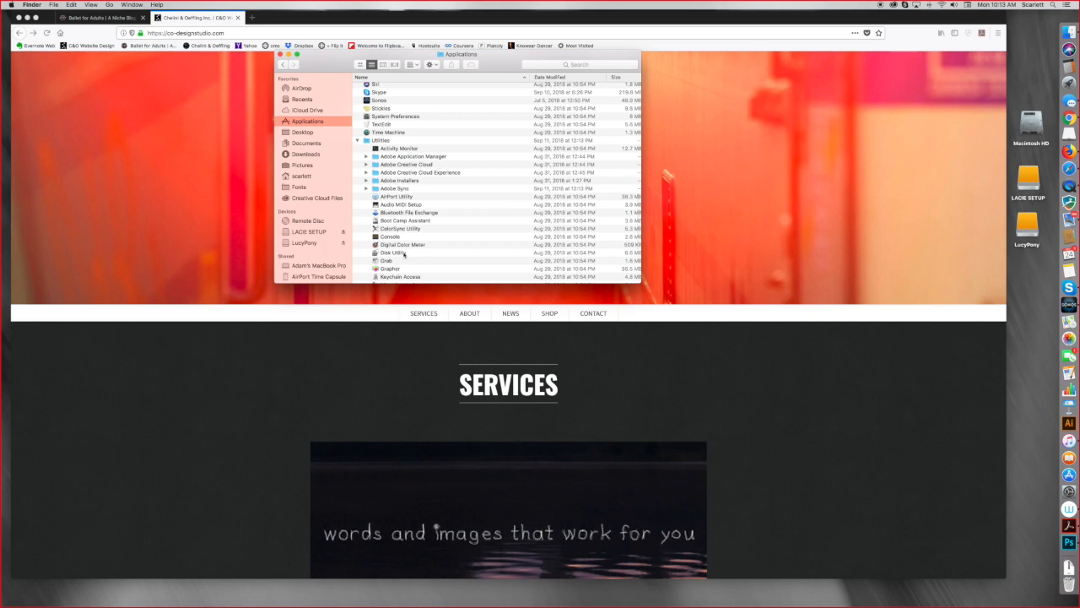
{"action": "left_click", "coordinate": [402, 253]}
{"action": "double_click", "coordinate": [401, 253]}
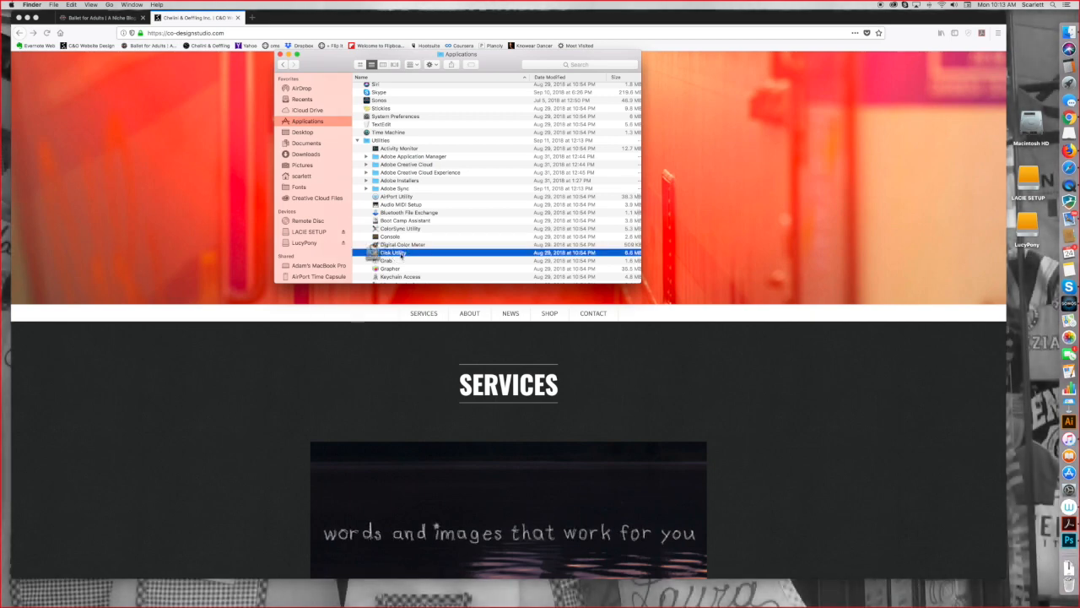
{"action": "left_click_drag", "start_coordinate": [451, 205], "coordinate": [259, 94]}
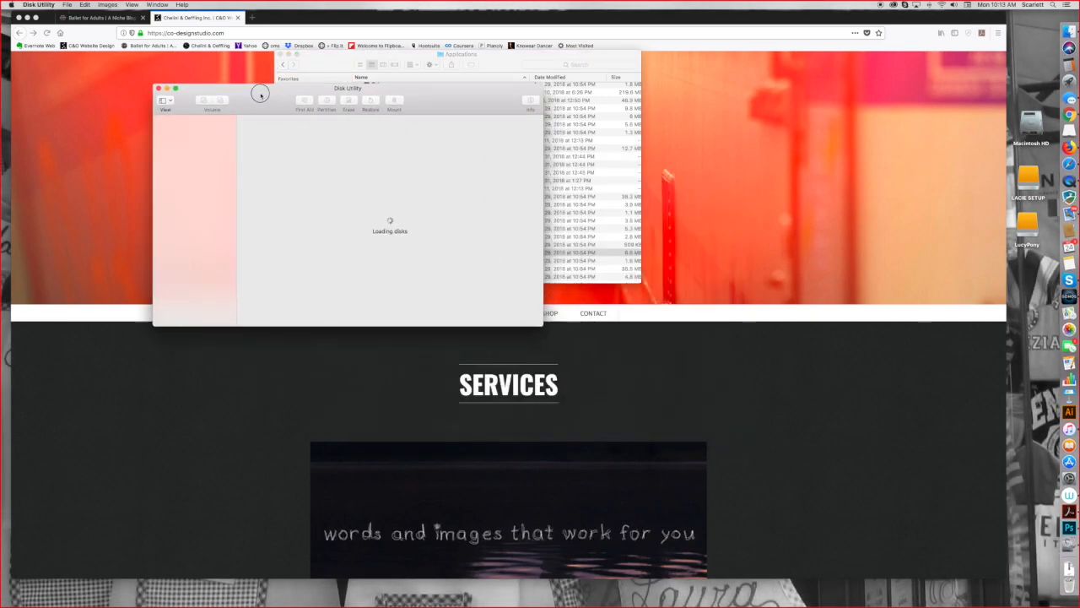
{"action": "left_click_drag", "start_coordinate": [553, 325], "coordinate": [873, 503]}
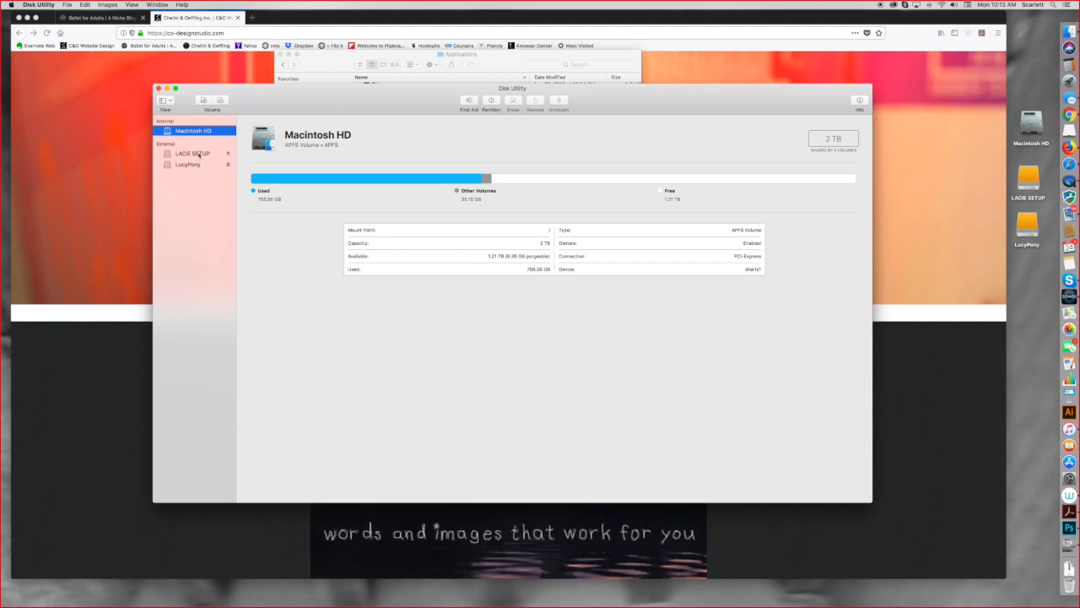
Examine the details of the external volumes LACIE SETUP and LucyPony and whether each can be partitioned.
{"action": "left_click", "coordinate": [199, 154]}
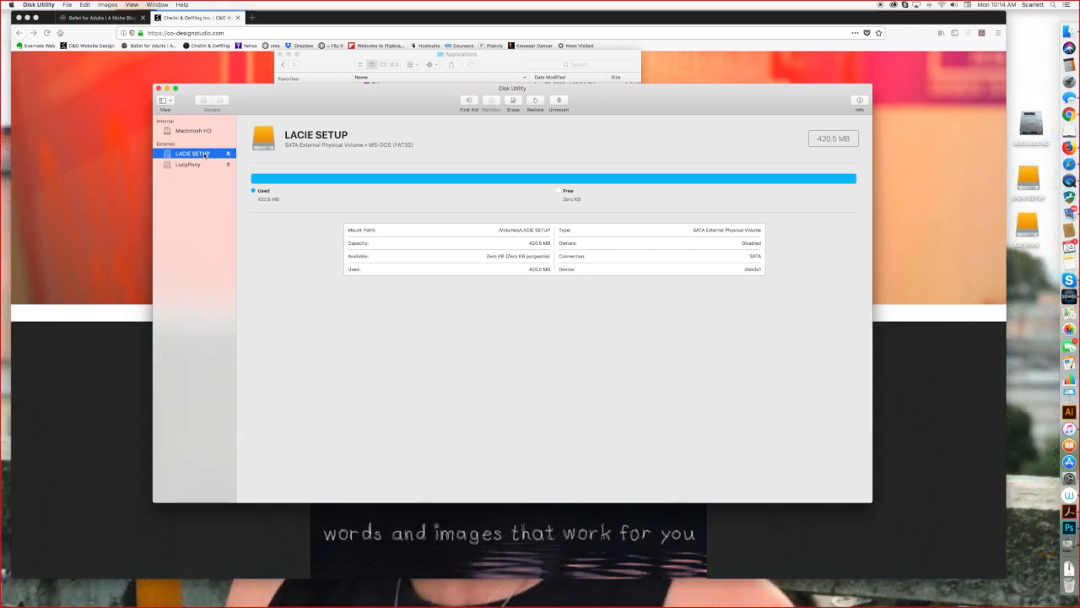
{"action": "mouse_move", "coordinate": [324, 97]}
{"action": "left_mouse_down"}
{"action": "mouse_move", "coordinate": [324, 301]}
{"action": "mouse_move", "coordinate": [321, 99]}
{"action": "left_mouse_up"}
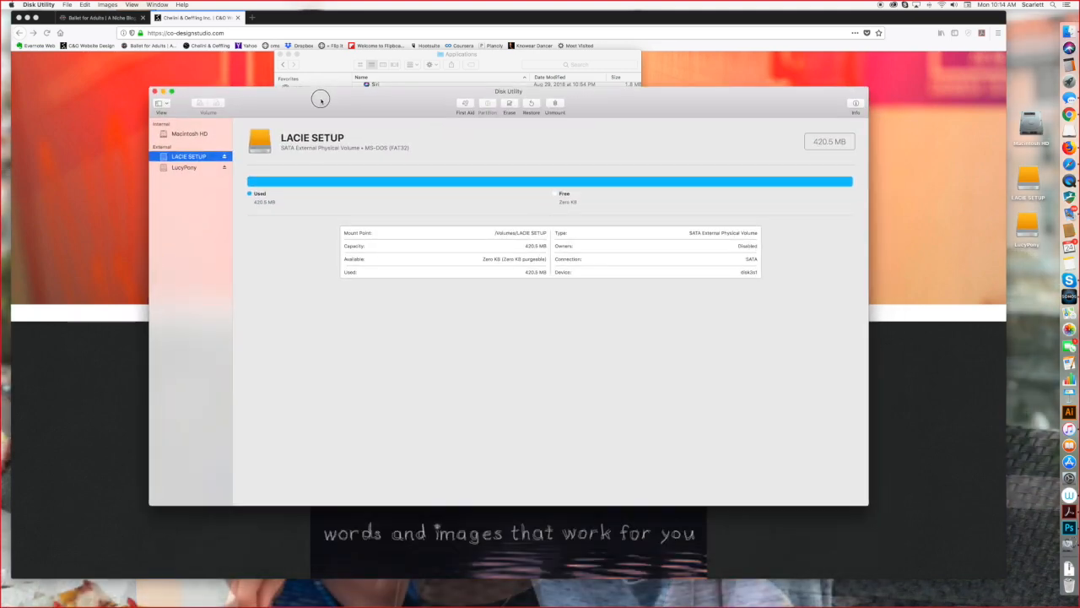
{"action": "left_click", "coordinate": [110, 5]}
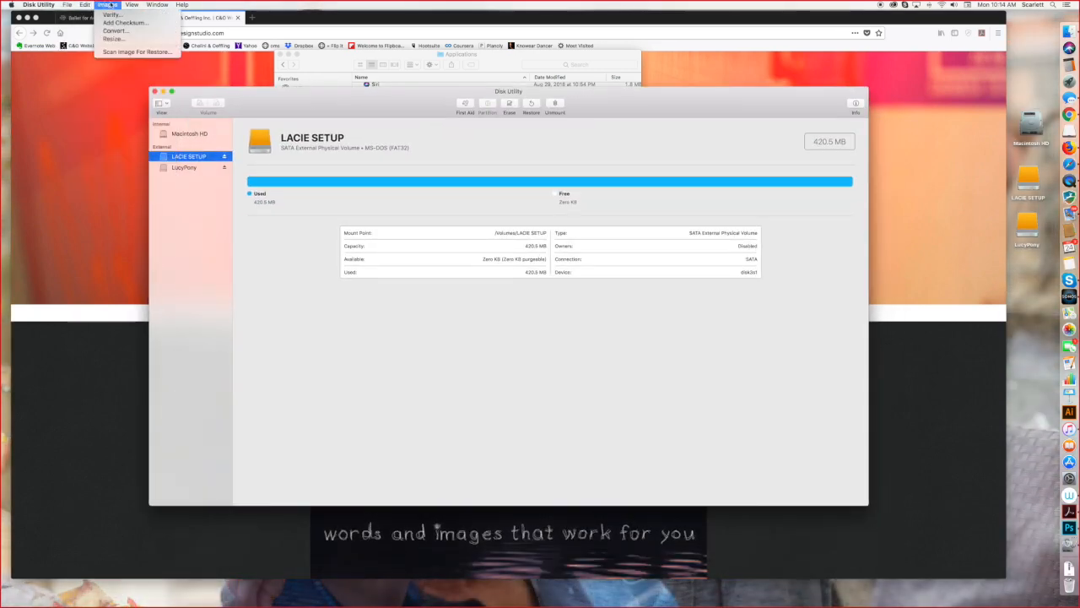
{"action": "mouse_move", "coordinate": [66, 5]}
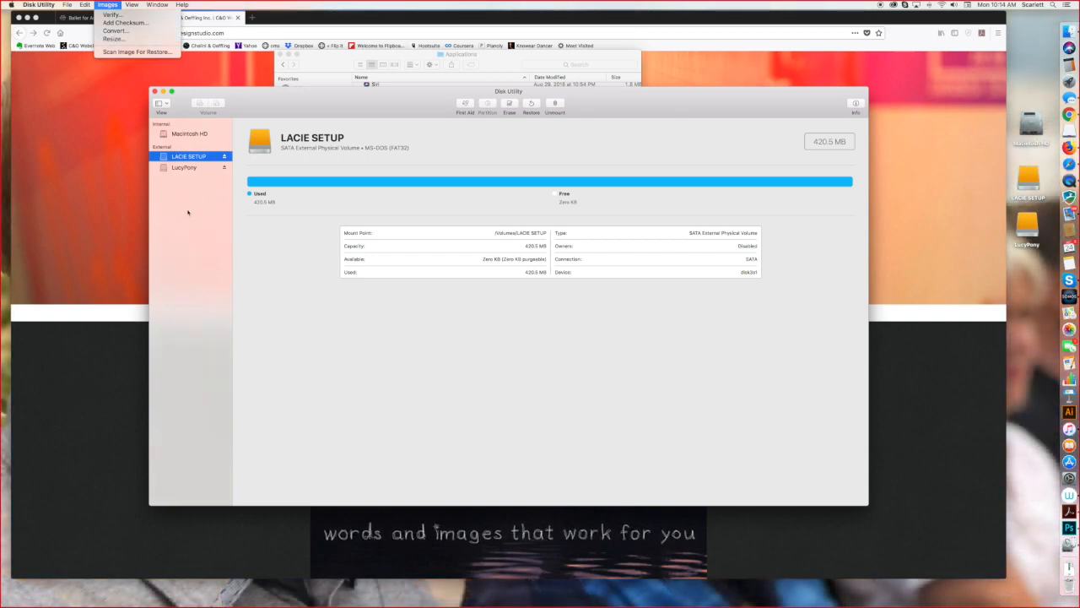
{"action": "left_click_drag", "start_coordinate": [367, 90], "coordinate": [328, 72]}
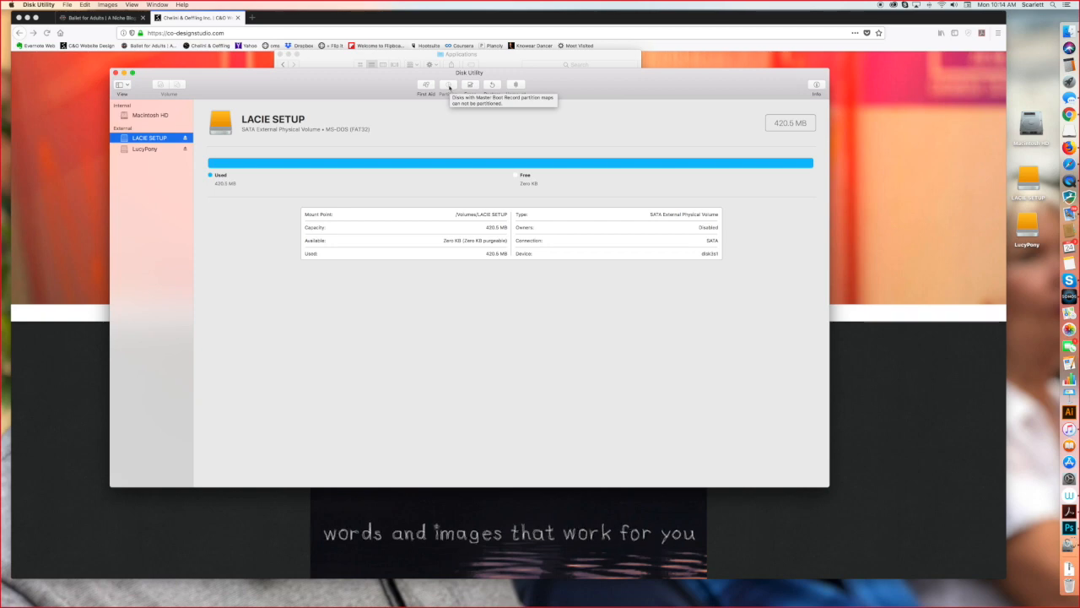
{"action": "left_click", "coordinate": [150, 149]}
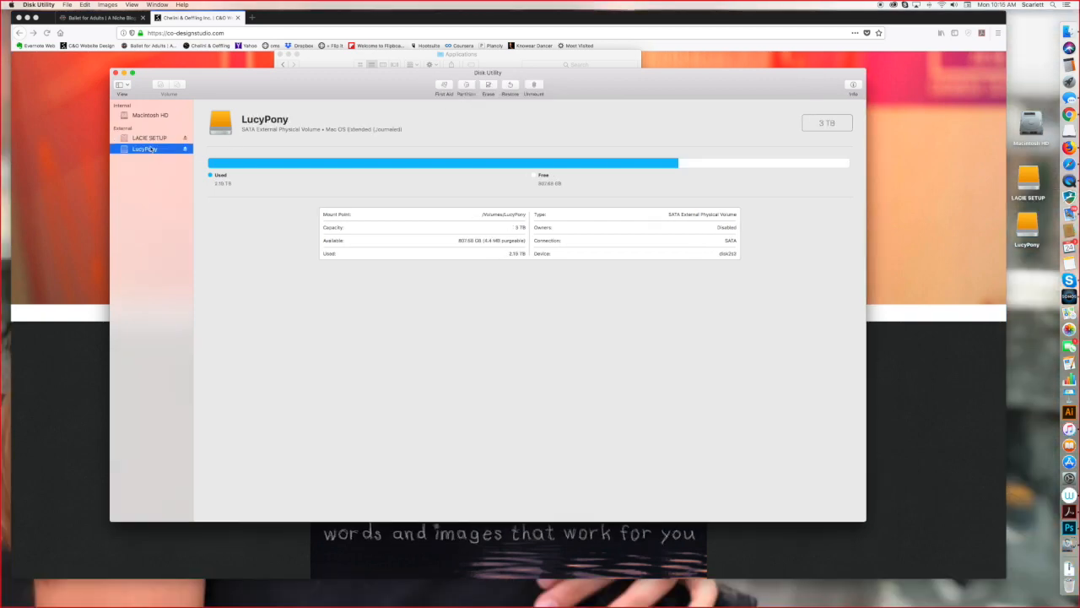
{"action": "left_click", "coordinate": [143, 138]}
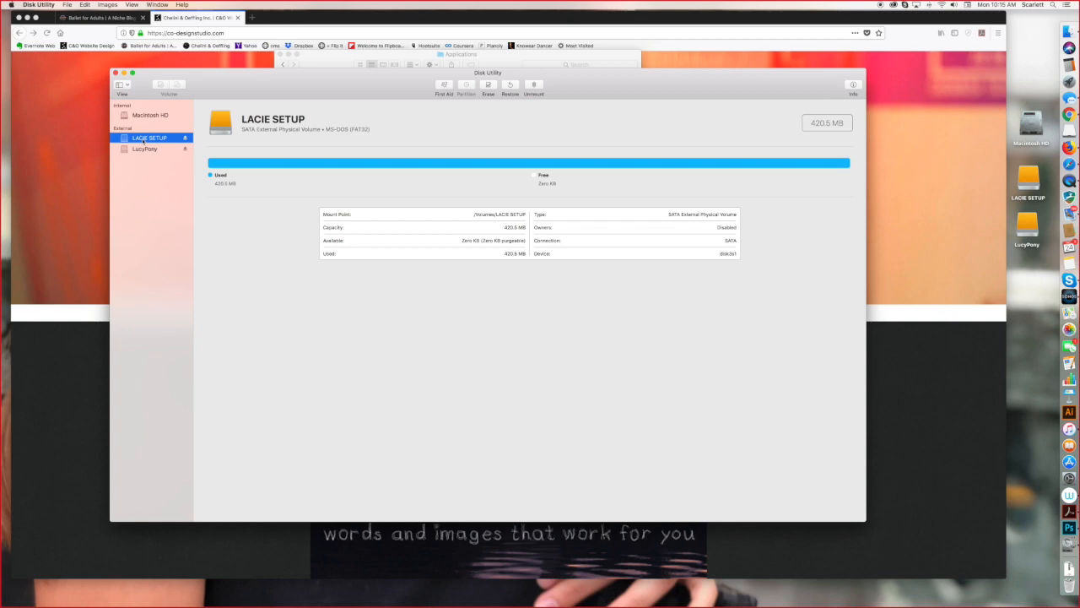
Open the LACIE SETUP drive from the desktop, launch LaCie Setup, and reposition and enlarge the assistant.
{"action": "double_click", "coordinate": [1026, 175]}
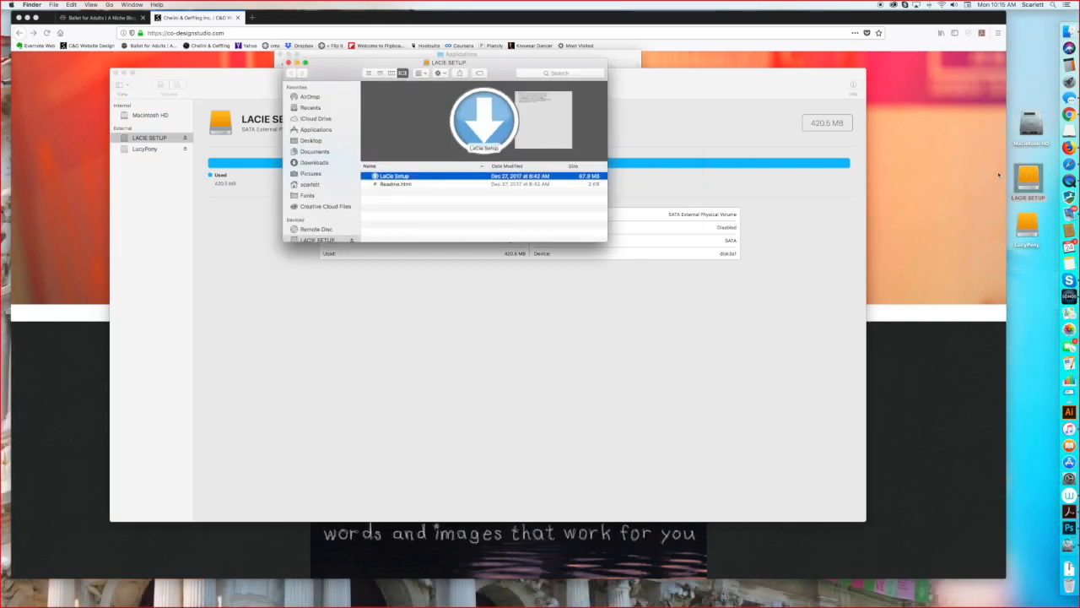
{"action": "left_click_drag", "start_coordinate": [338, 71], "coordinate": [299, 71]}
{"action": "double_click", "coordinate": [356, 177]}
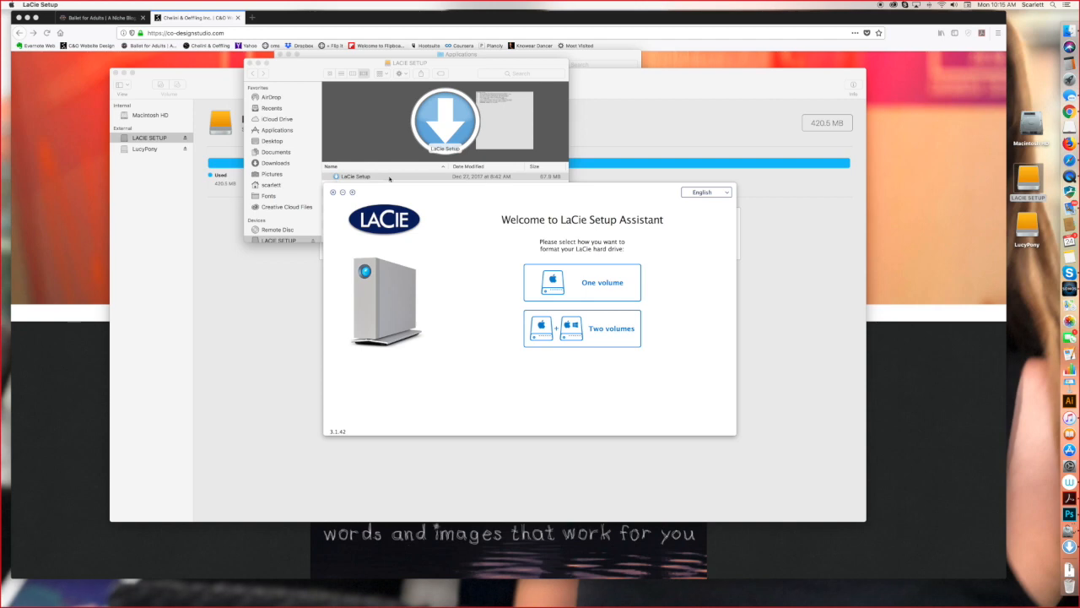
{"action": "left_click_drag", "start_coordinate": [402, 175], "coordinate": [459, 176]}
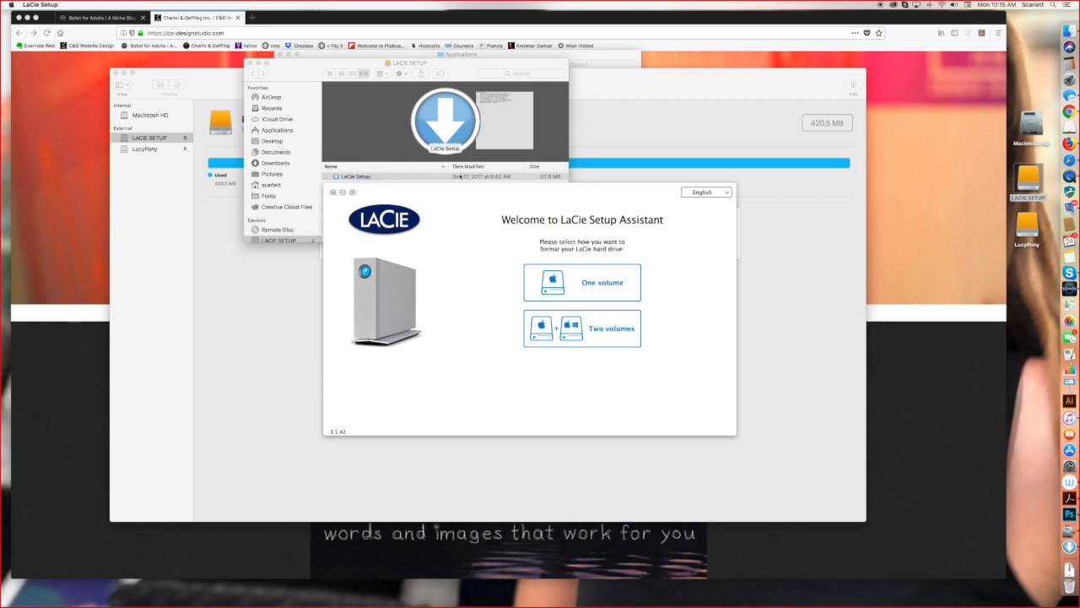
{"action": "left_click_drag", "start_coordinate": [335, 217], "coordinate": [227, 96]}
{"action": "left_click_drag", "start_coordinate": [631, 317], "coordinate": [703, 380]}
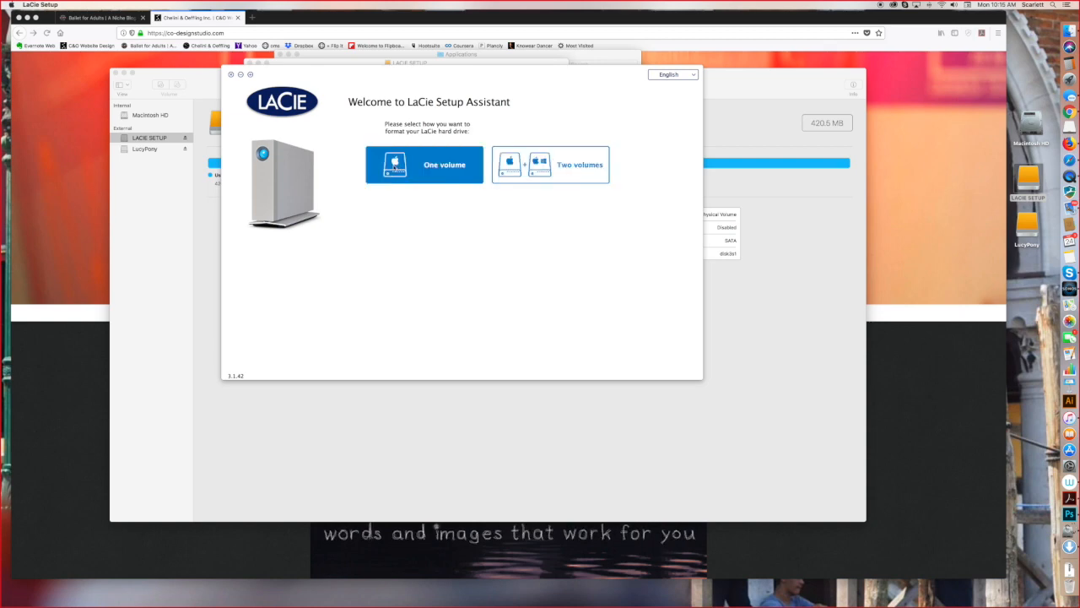
Format the LaCie hard drive as one volume, accepting the license agreement and finishing the setup assistant.
{"action": "left_click", "coordinate": [432, 165]}
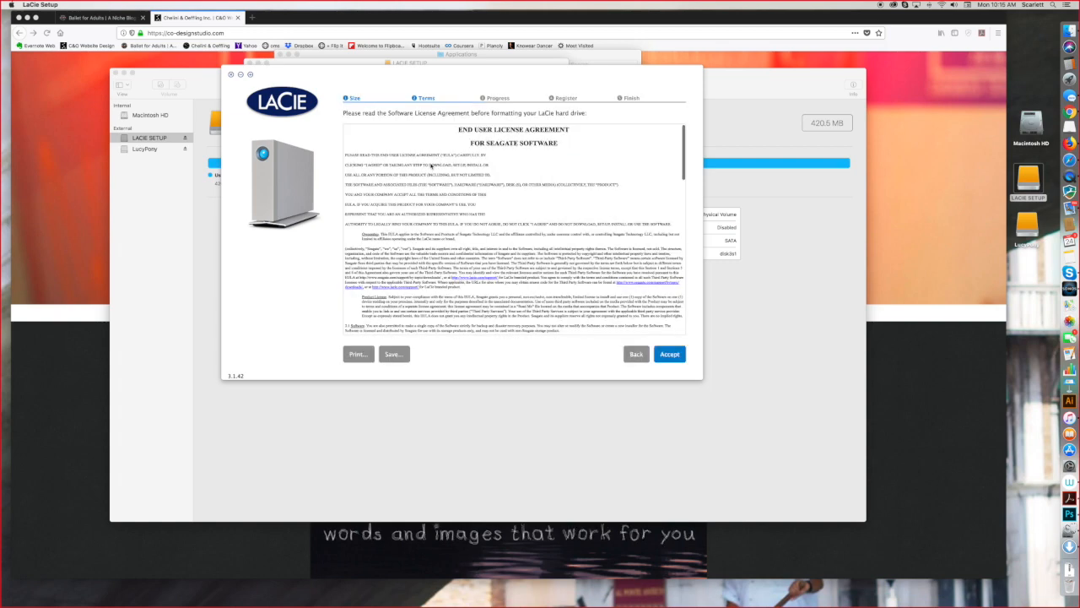
{"action": "left_click", "coordinate": [670, 354]}
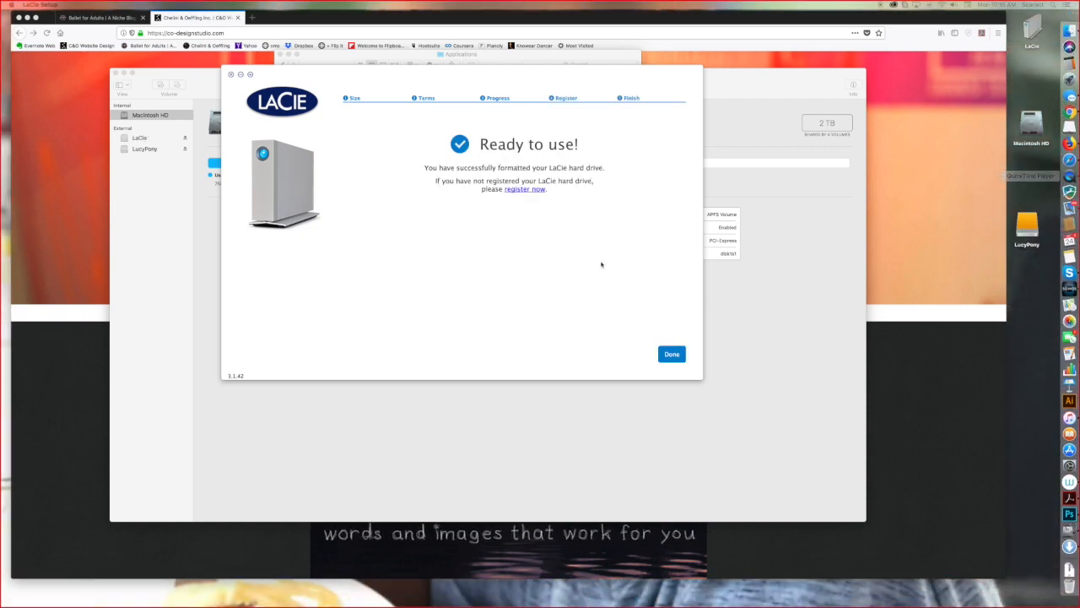
{"action": "left_click", "coordinate": [671, 355]}
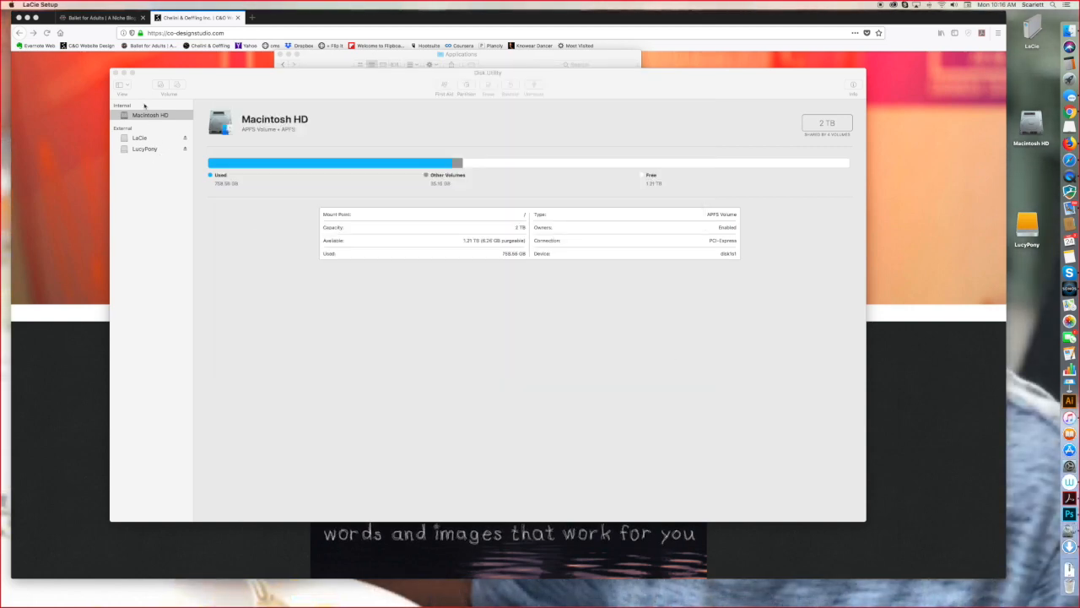
Open the partition settings for the LaCie volume in Disk Utility and add a second partition.
{"action": "left_click", "coordinate": [136, 140]}
{"action": "left_click", "coordinate": [136, 140]}
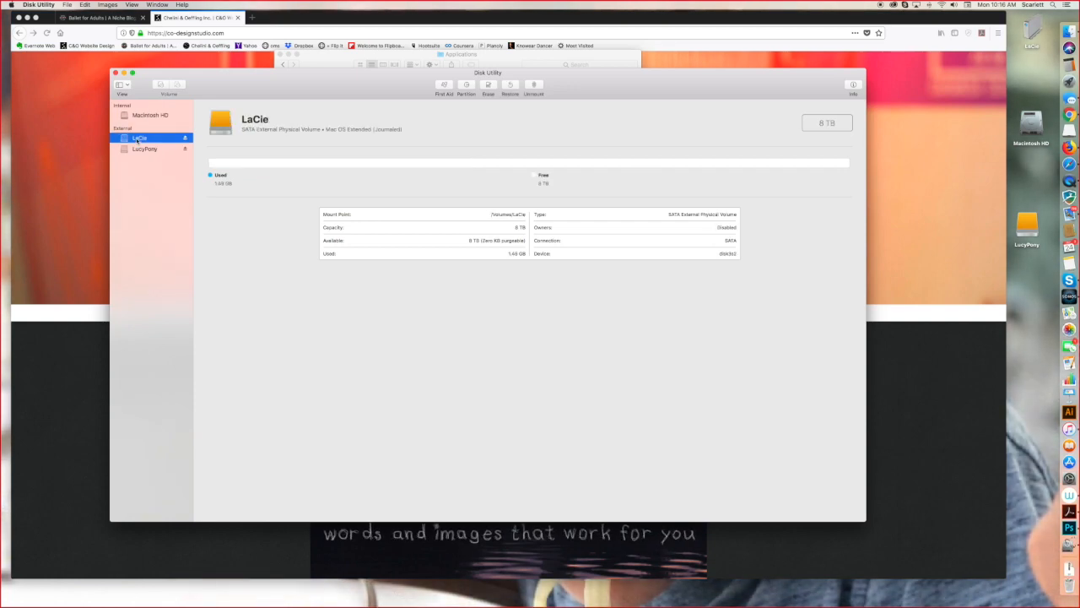
{"action": "left_click", "coordinate": [466, 88]}
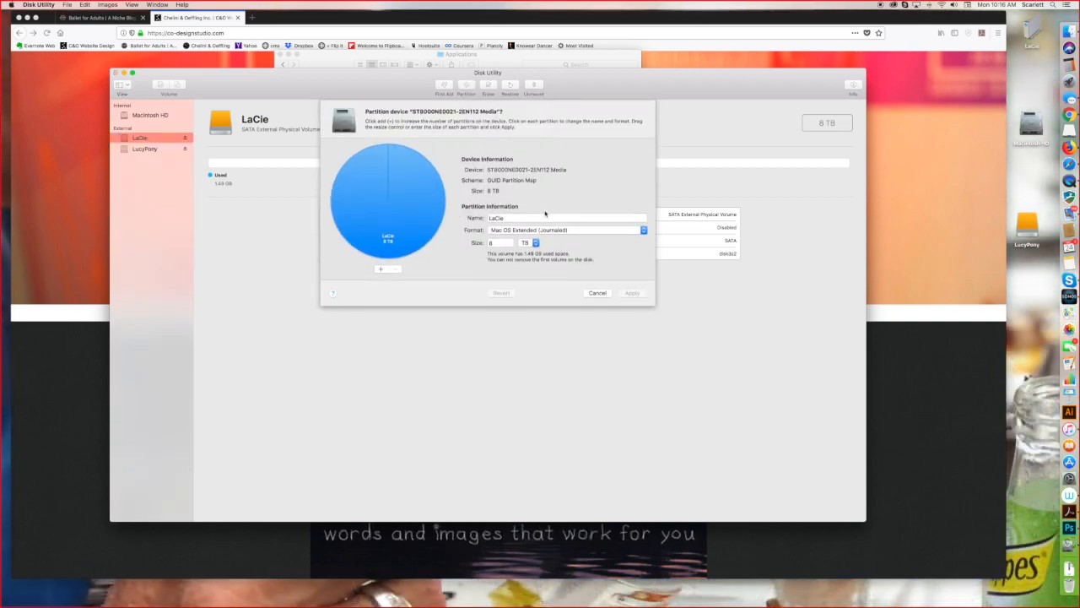
{"action": "double_click", "coordinate": [511, 217]}
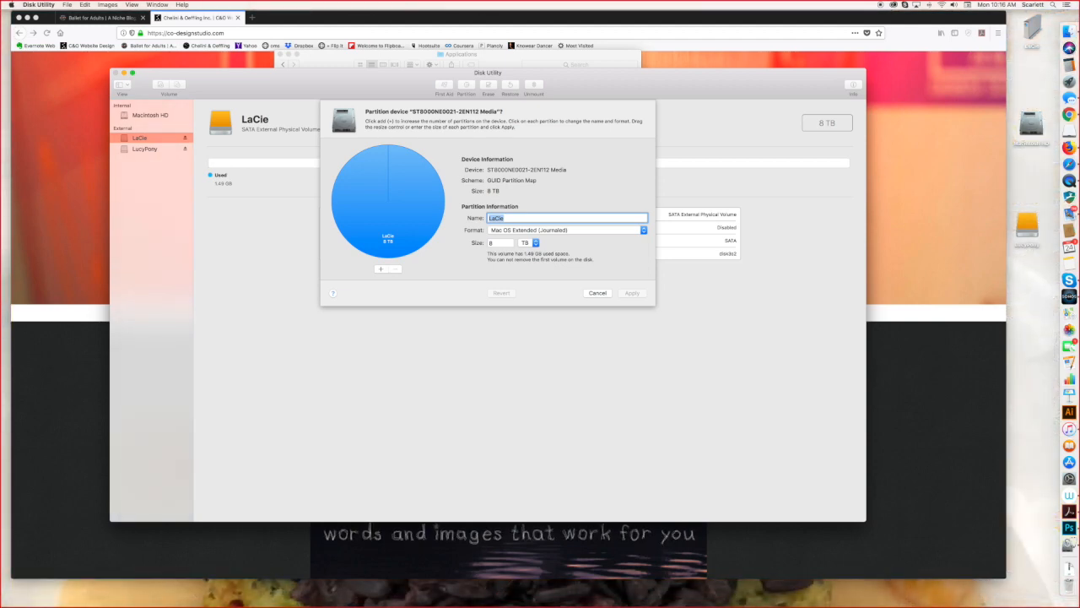
{"action": "left_click", "coordinate": [379, 269]}
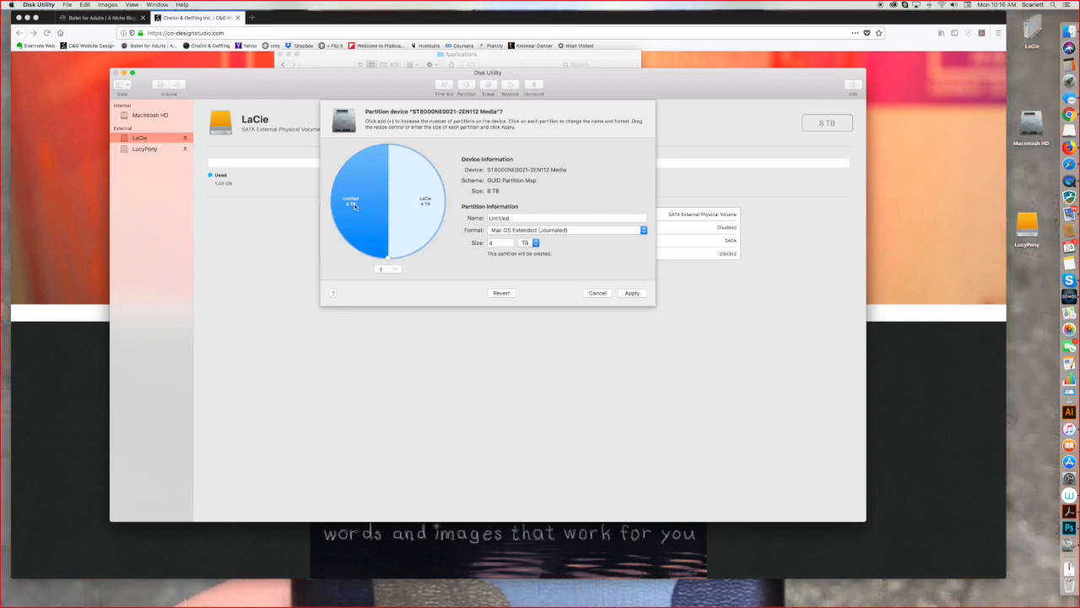
Set the new partition's size to 3 TB.
{"action": "double_click", "coordinate": [505, 218]}
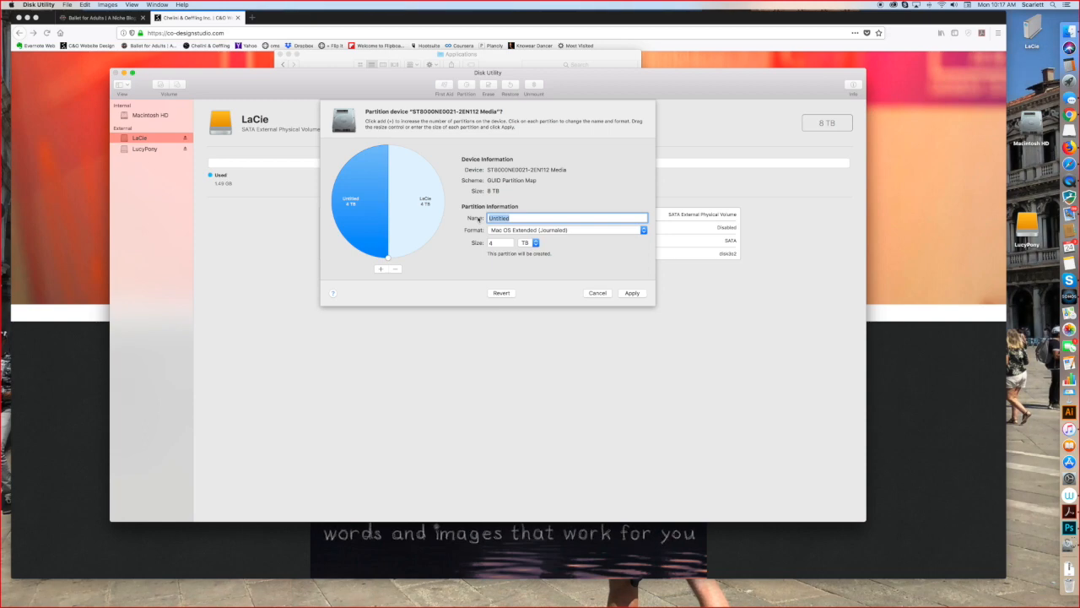
{"action": "left_click", "coordinate": [491, 242]}
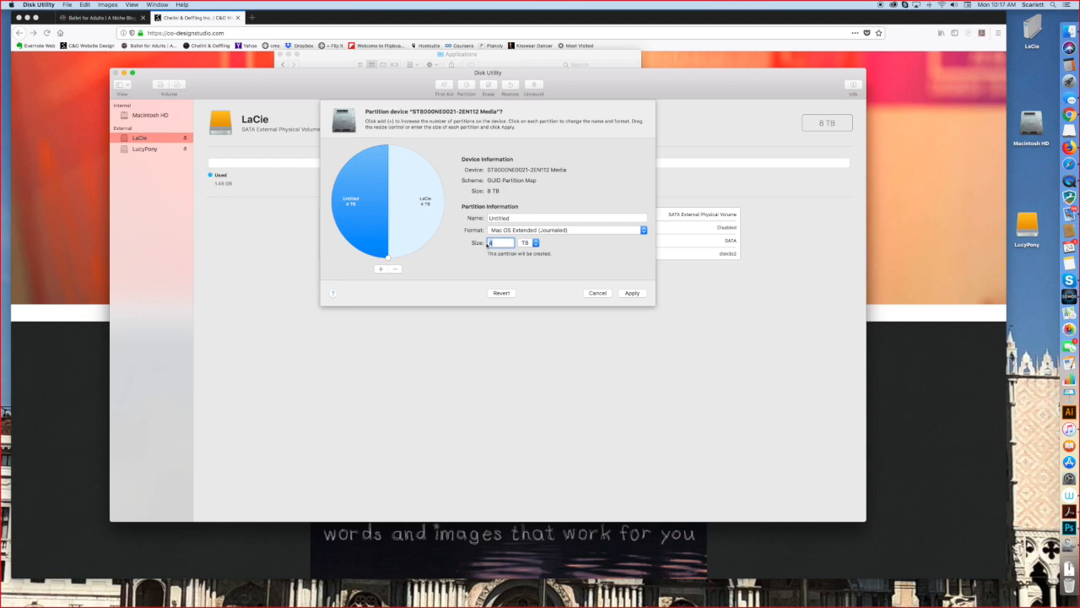
{"action": "type", "text": "3"}
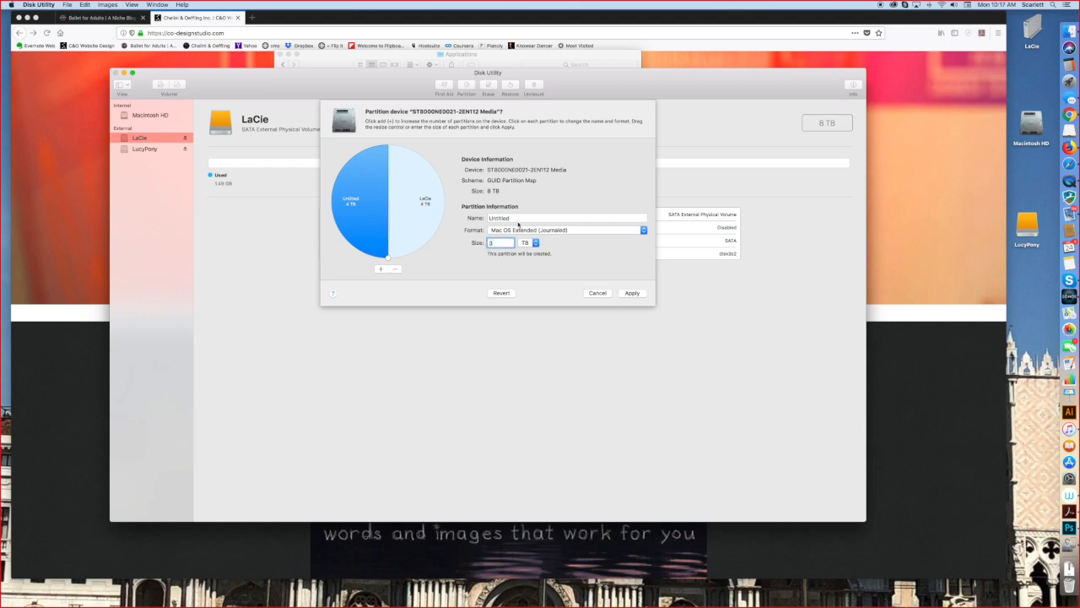
{"action": "key", "text": "Tab"}
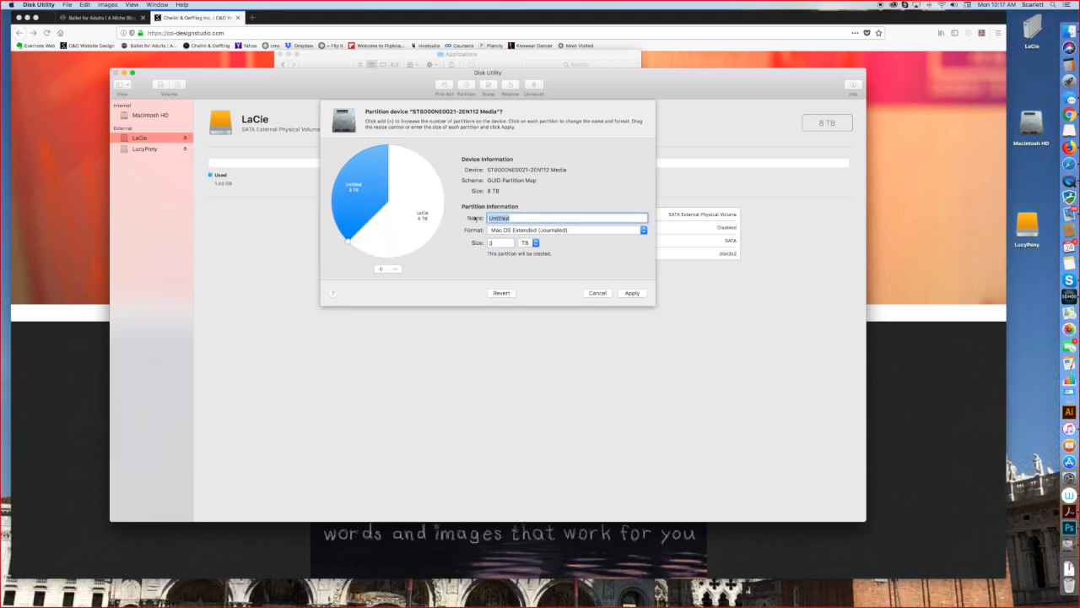
Name the new 3 TB partition with the owner's first name in possessive form followed by "Backup".
{"action": "type", "text": "Lu"}
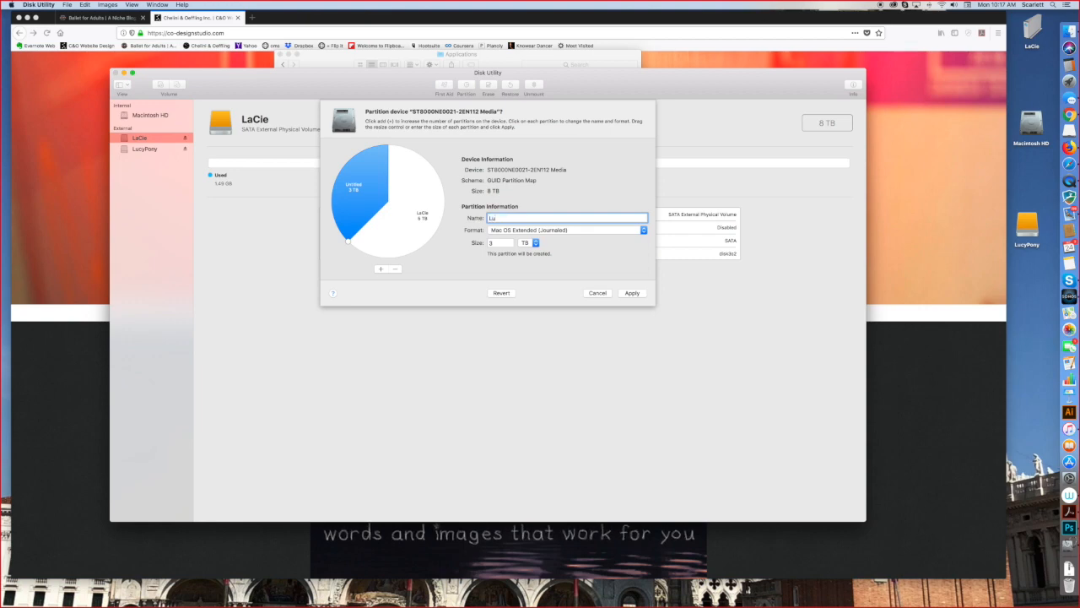
{"action": "key", "text": "BackSpace"}
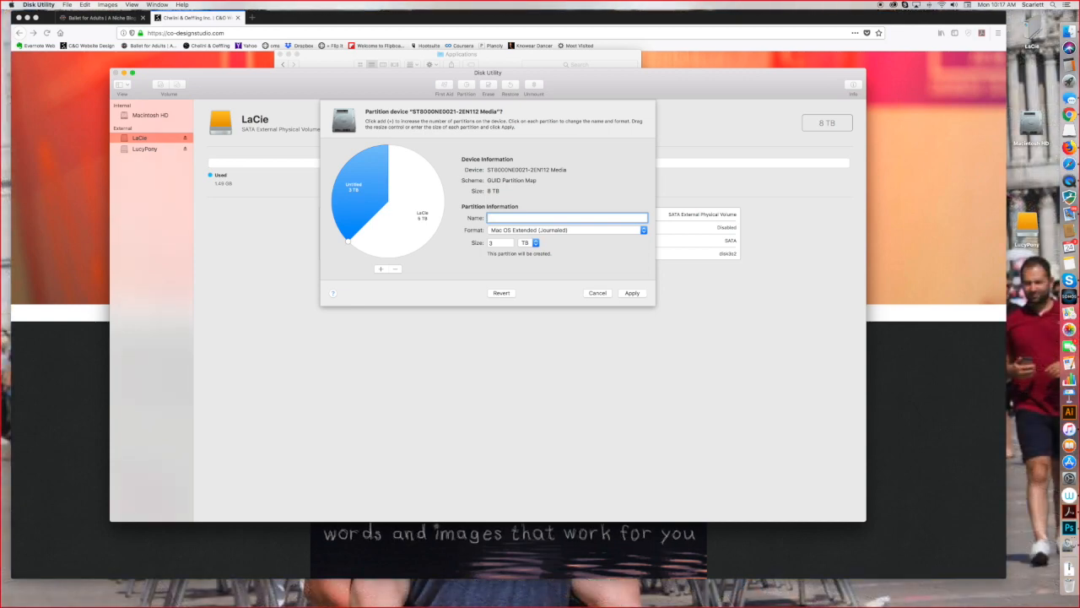
{"action": "type", "text": "S"}
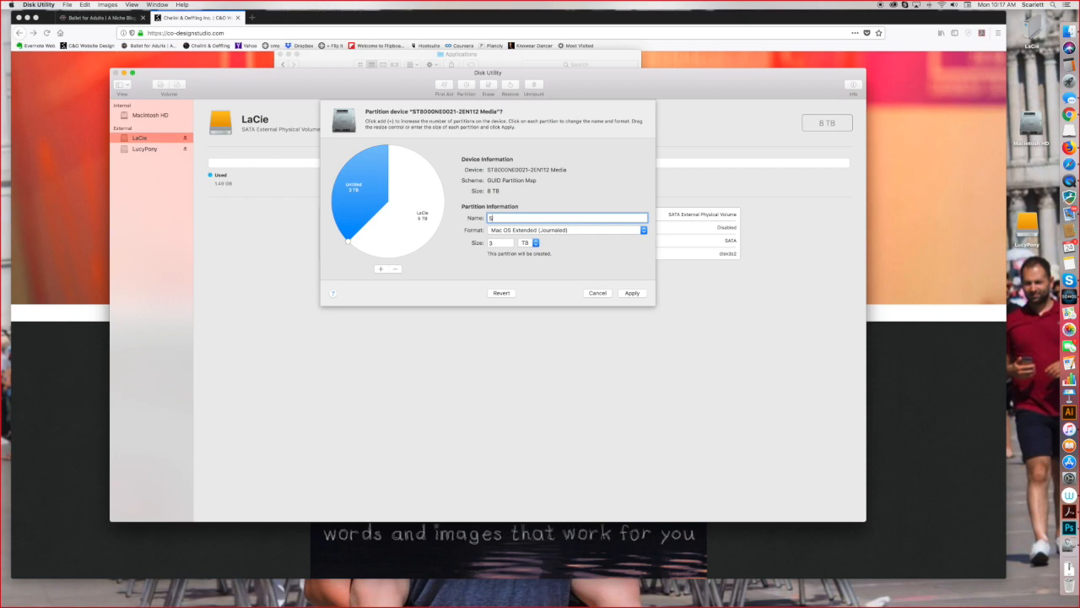
{"action": "type", "text": "carlett"}
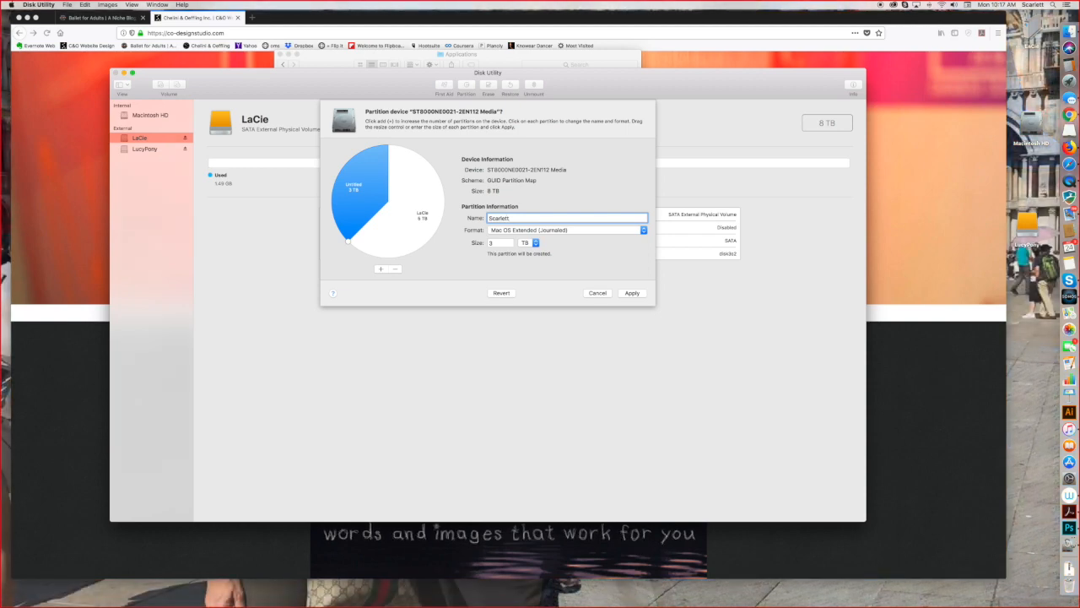
{"action": "type", "text": "e B"}
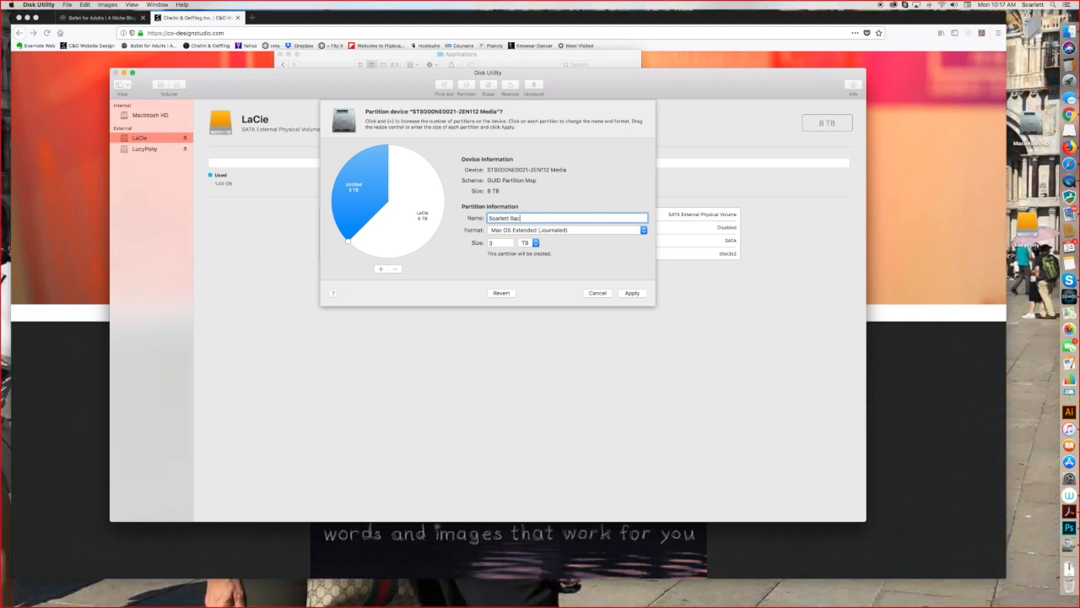
{"action": "type", "text": "ac"}
{"action": "key", "text": "BackSpace"}
{"action": "key", "text": "BackSpace"}
{"action": "key", "text": "BackSpace"}
{"action": "key", "text": "BackSpace"}
{"action": "type", "text": "'s Backup"}
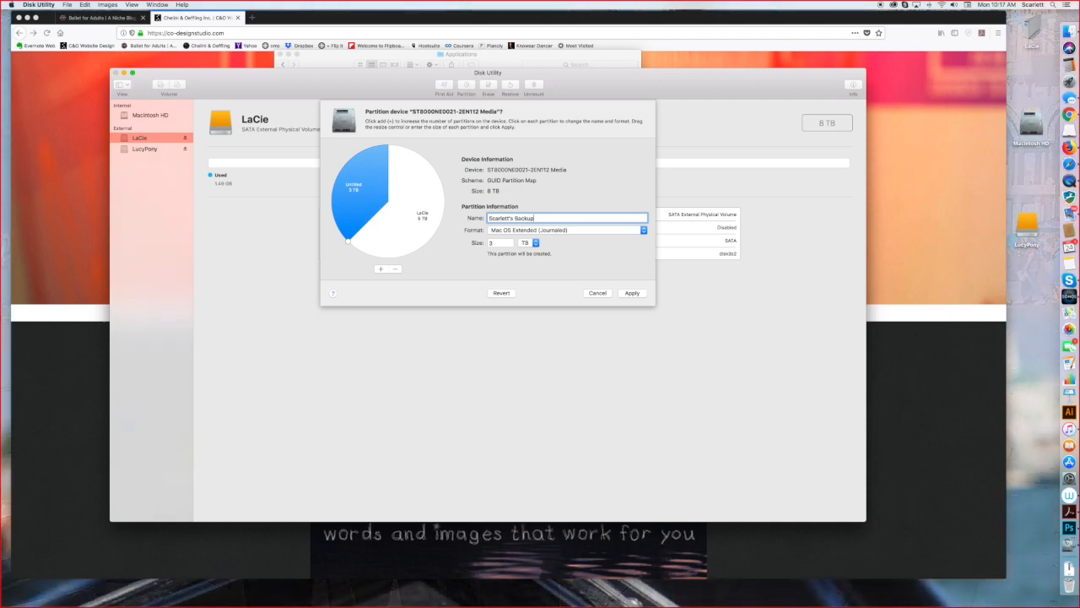
Keep Mac OS Extended (Journaled) as the new partition's format and apply the partitioning to the drive.
{"action": "left_click", "coordinate": [612, 232]}
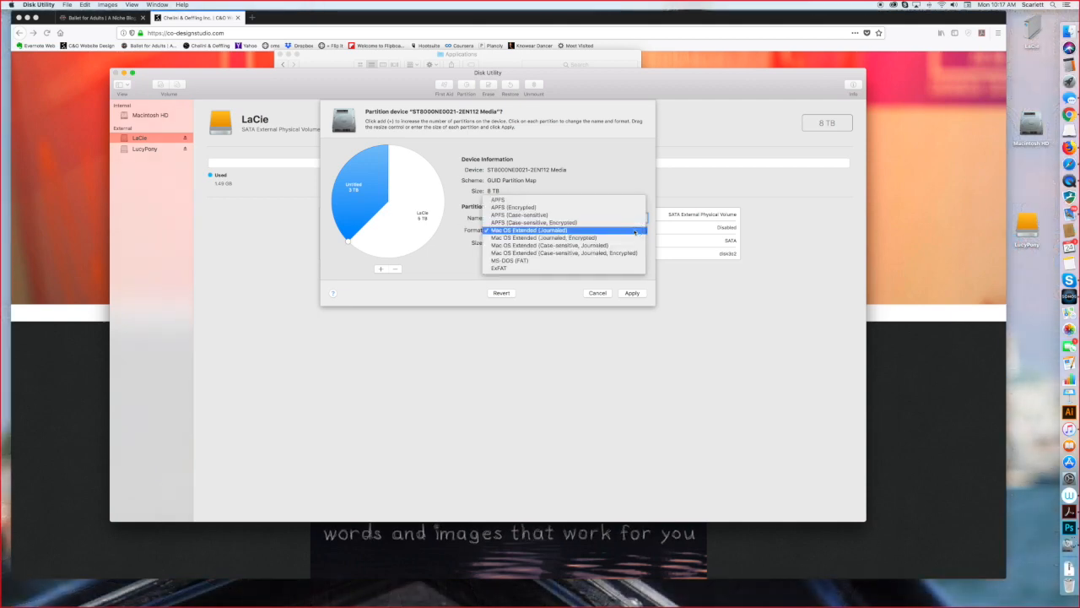
{"action": "left_click", "coordinate": [635, 231]}
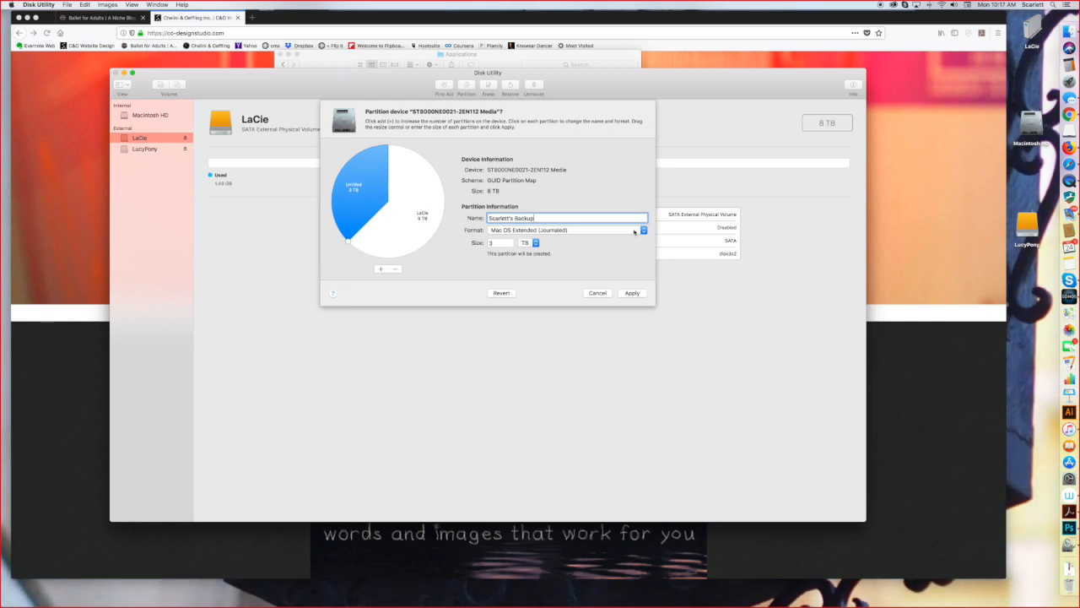
{"action": "left_click", "coordinate": [634, 231]}
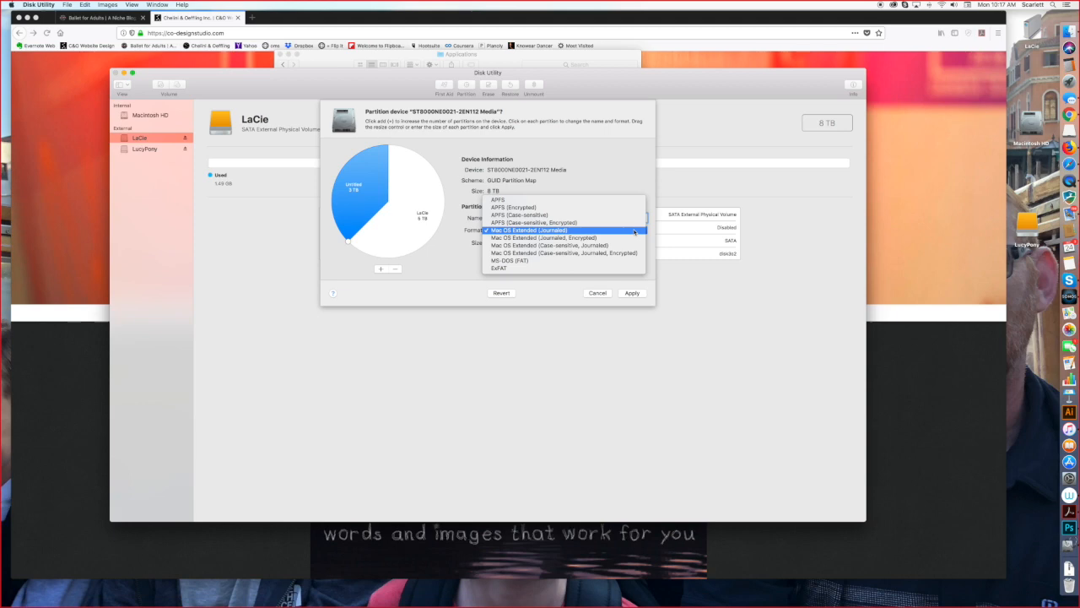
{"action": "left_click", "coordinate": [560, 231]}
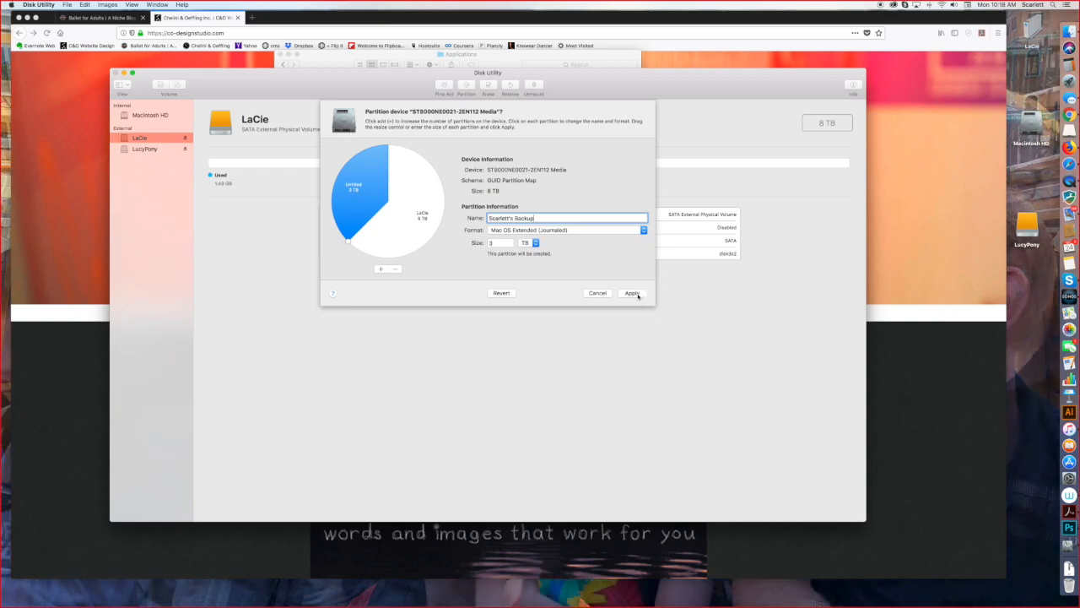
{"action": "left_click", "coordinate": [633, 293]}
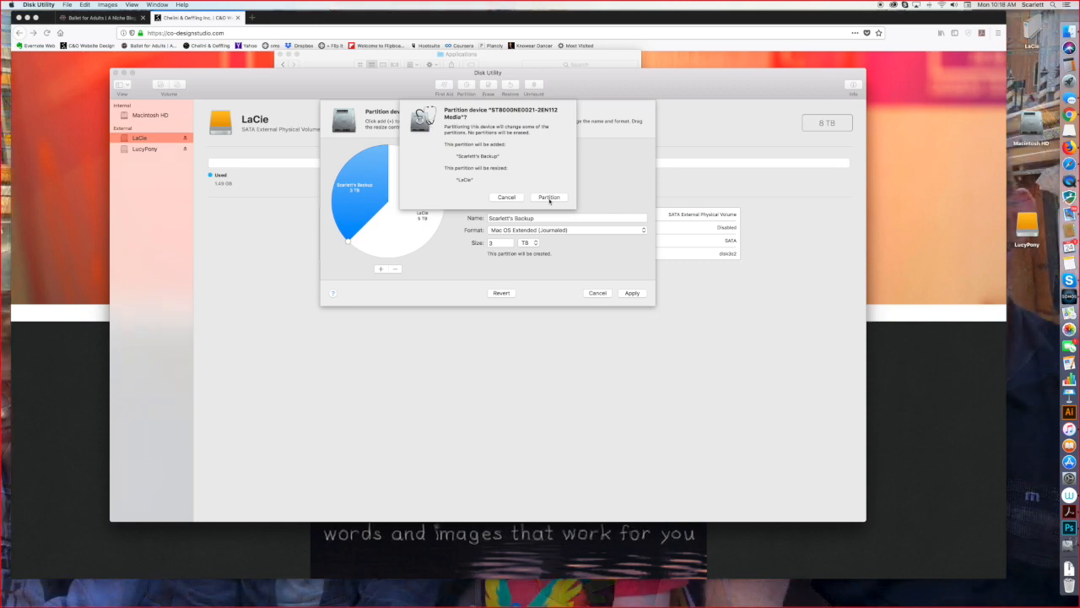
{"action": "left_click", "coordinate": [549, 197]}
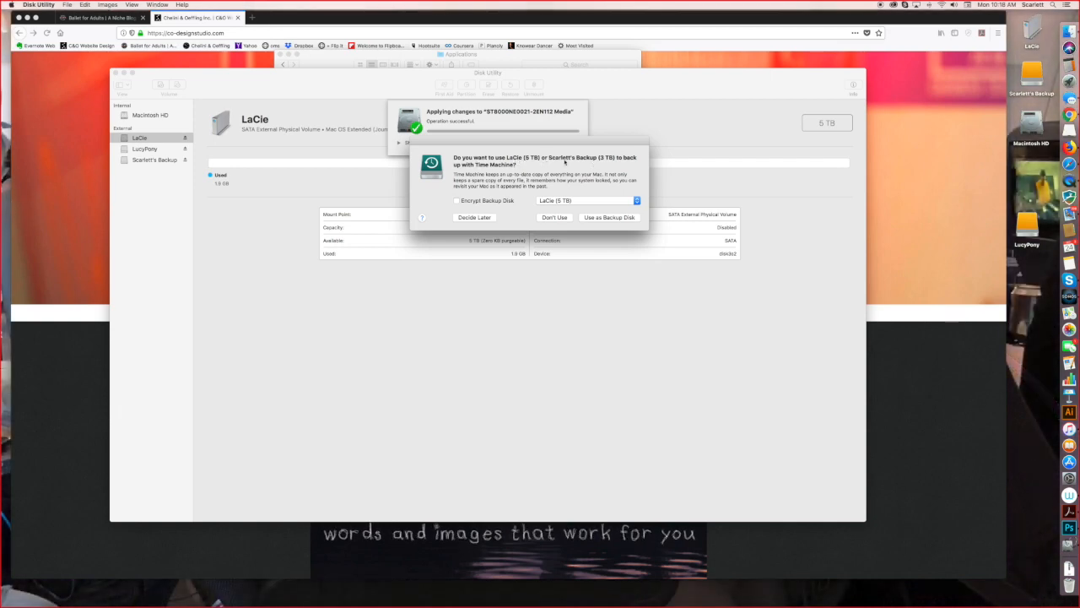
Choose the 3 TB backup partition as the Time Machine backup disk, without encryption.
{"action": "left_click", "coordinate": [552, 201]}
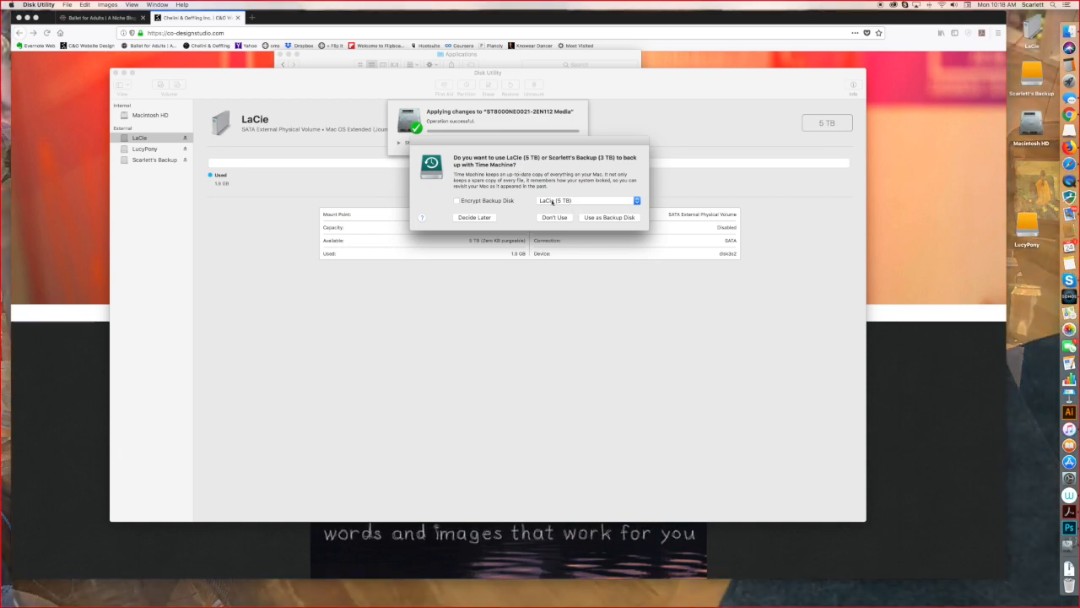
{"action": "left_click", "coordinate": [555, 209]}
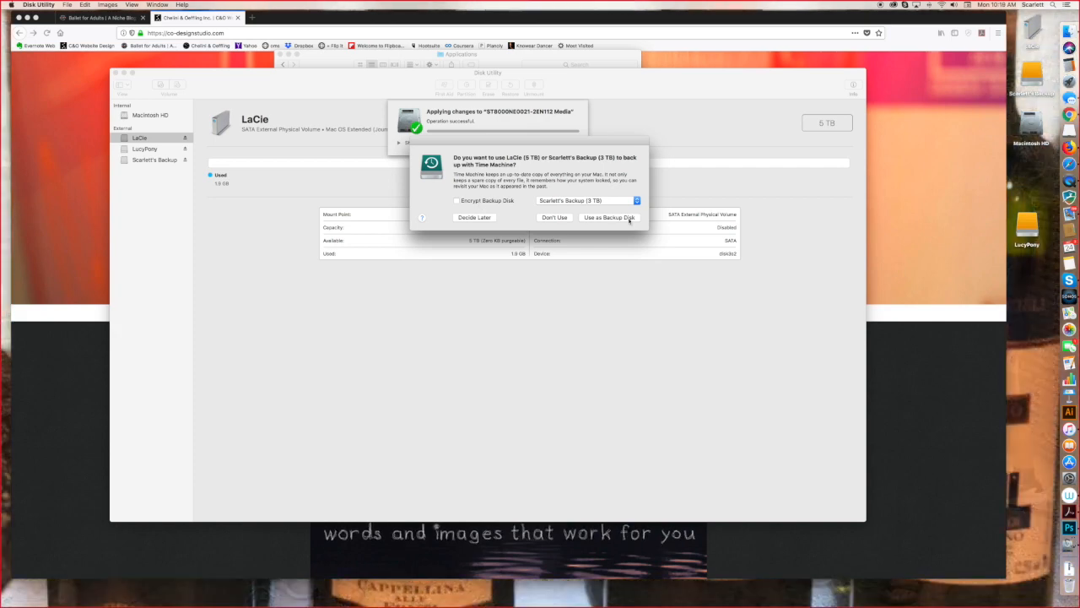
{"action": "left_click", "coordinate": [629, 218]}
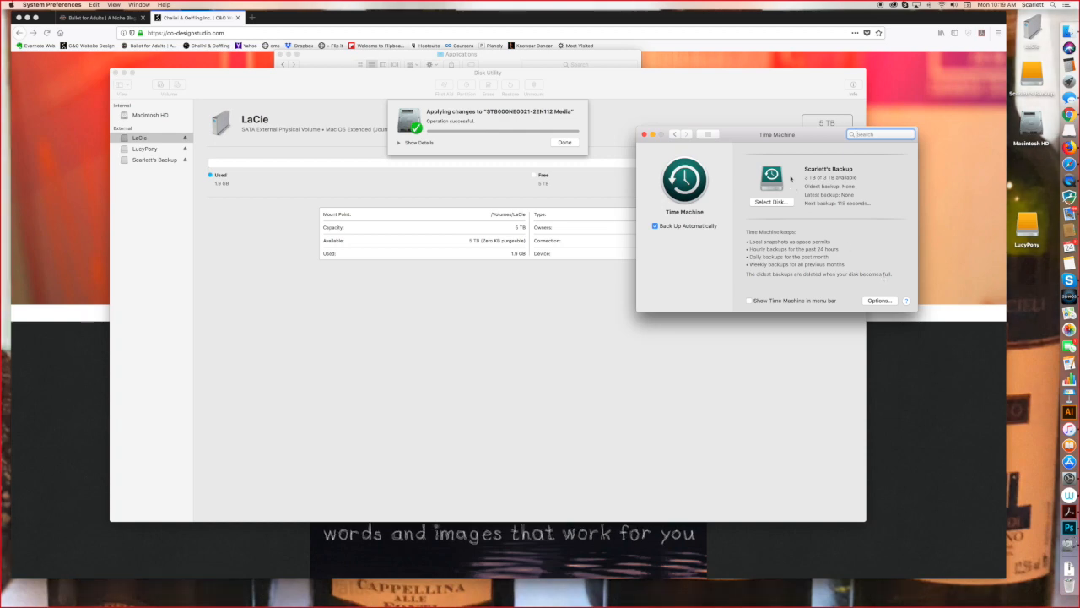
Show Time Machine in the menu bar and close its preferences.
{"action": "left_click_drag", "start_coordinate": [811, 135], "coordinate": [524, 186]}
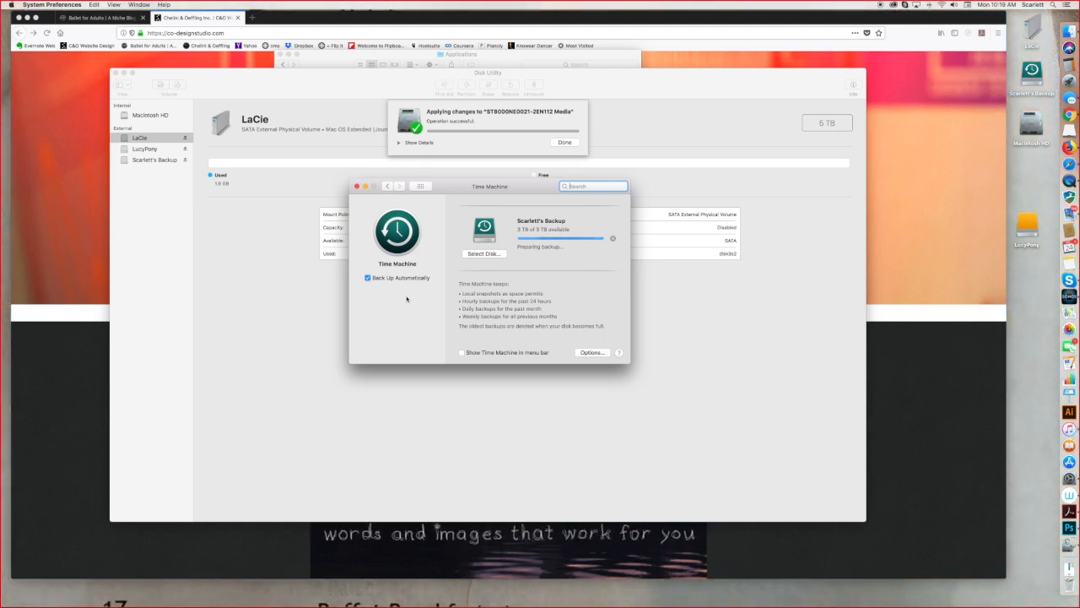
{"action": "left_click", "coordinate": [463, 353]}
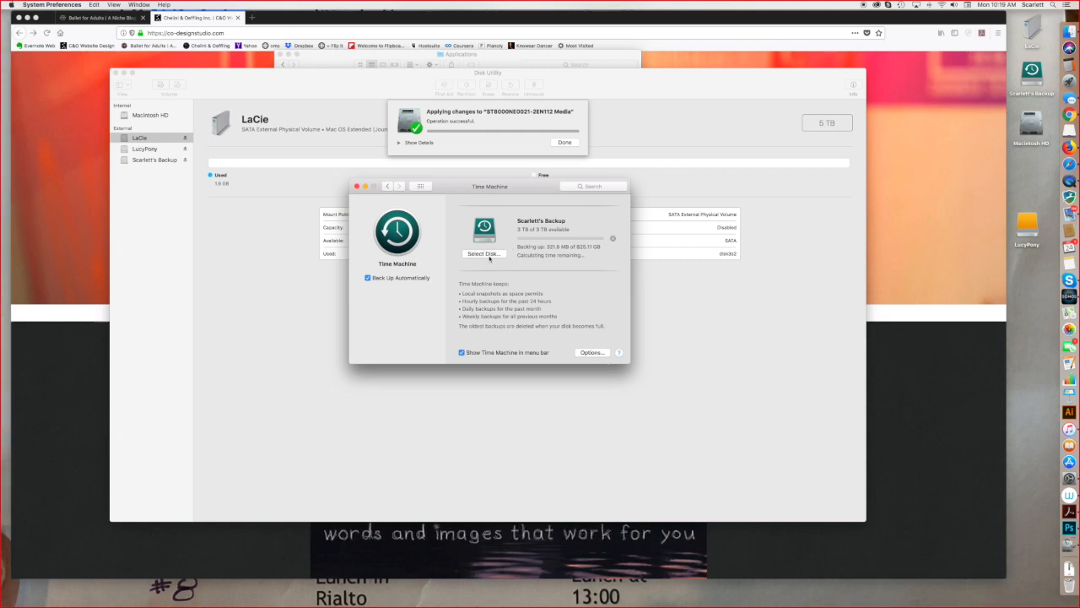
{"action": "left_click", "coordinate": [357, 186]}
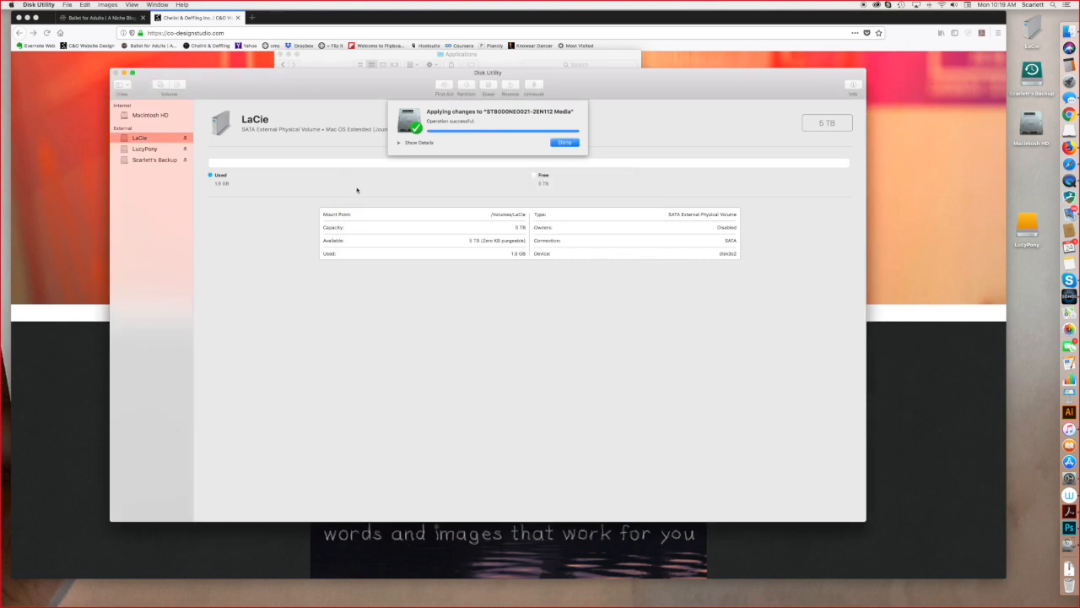
Reopen the partition settings for the LaCie volume and rename its 5 TB partition to Lucy Pony II.
{"action": "left_click", "coordinate": [560, 143]}
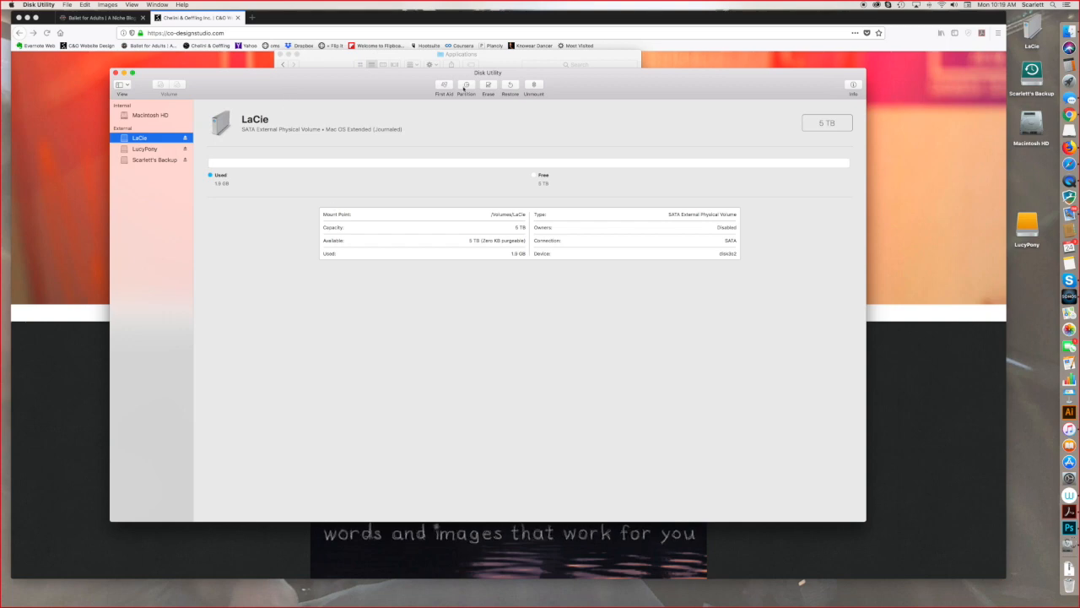
{"action": "left_click", "coordinate": [466, 87]}
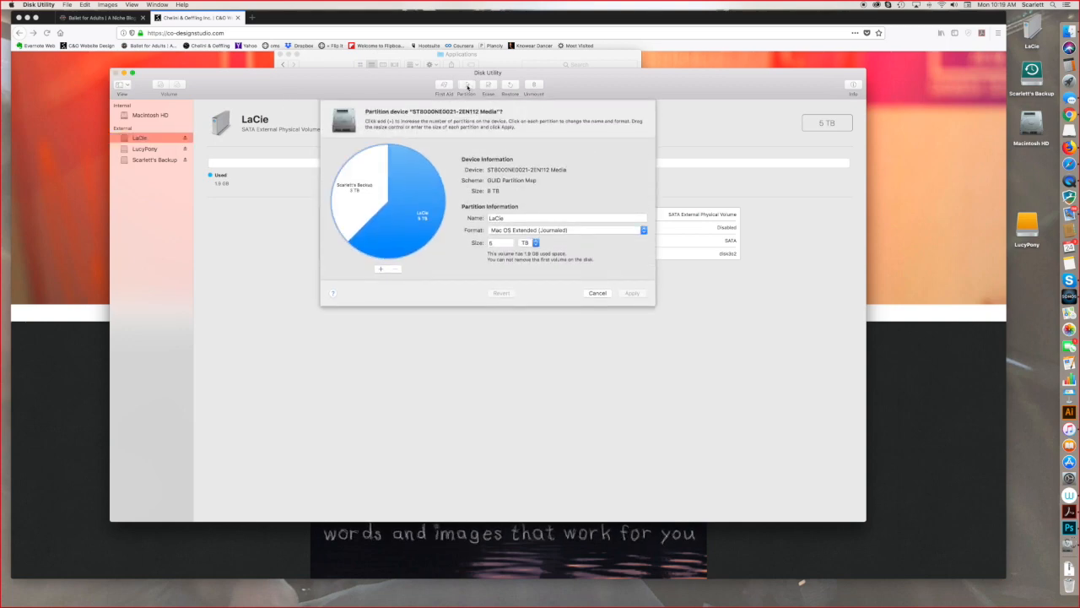
{"action": "double_click", "coordinate": [487, 217]}
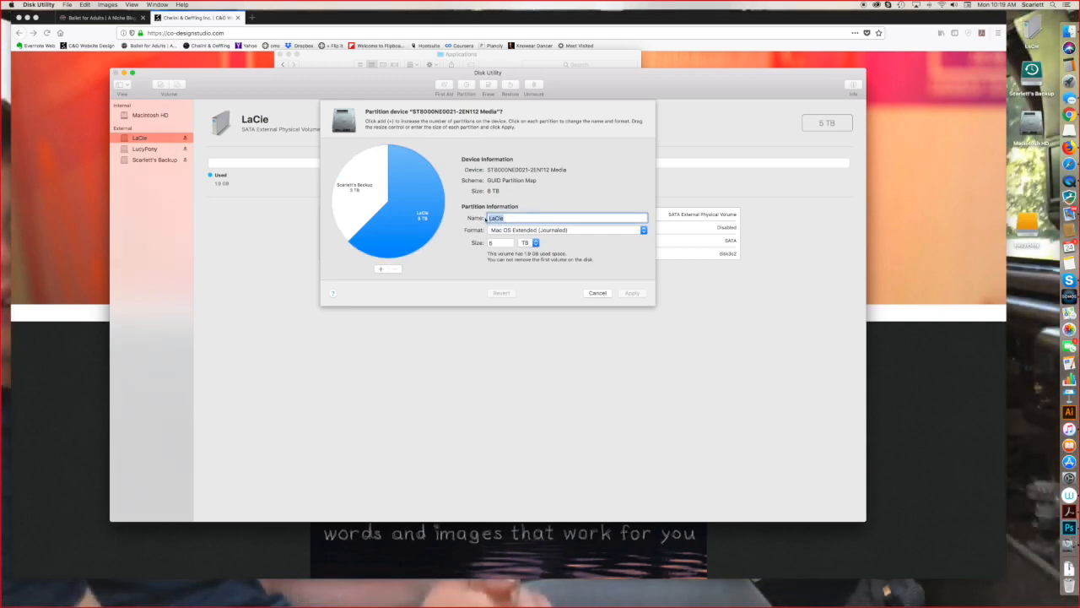
{"action": "type", "text": "Lucy Pony"}
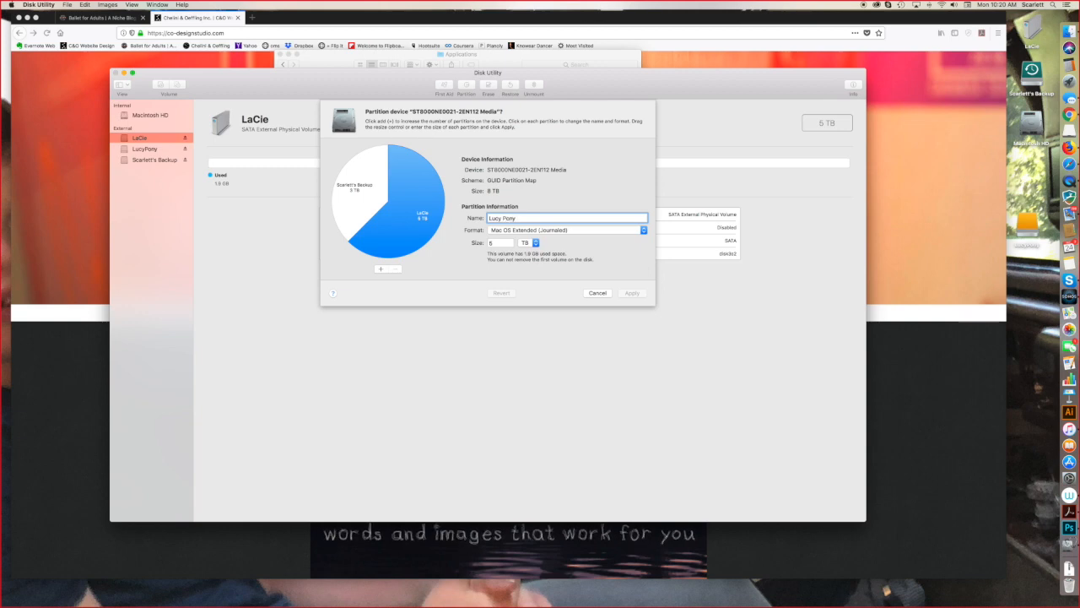
{"action": "type", "text": " I"}
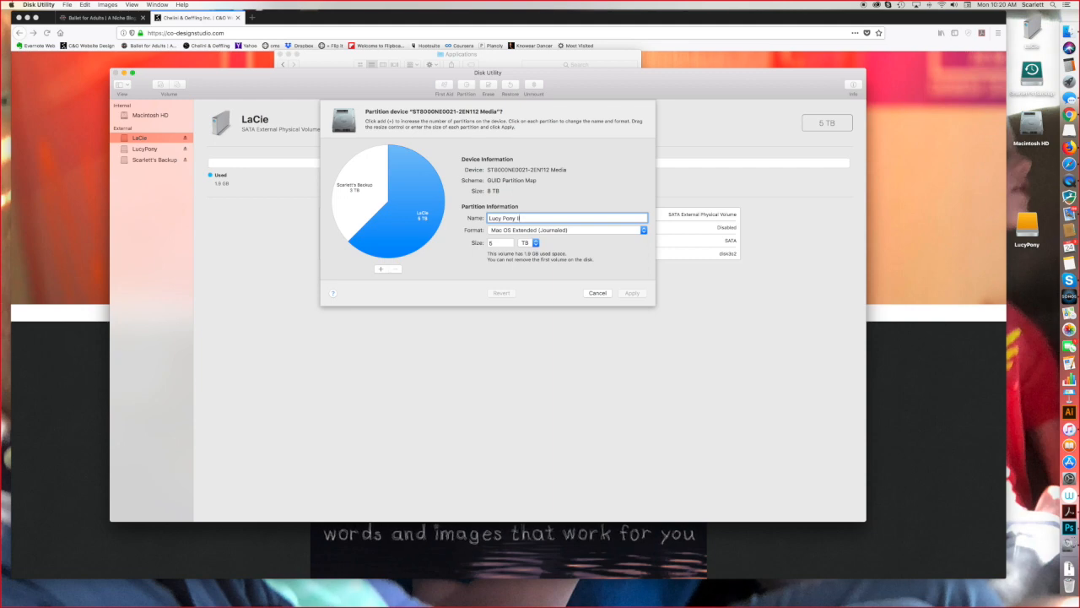
{"action": "key", "text": "BackSpace"}
{"action": "key", "text": "BackSpace"}
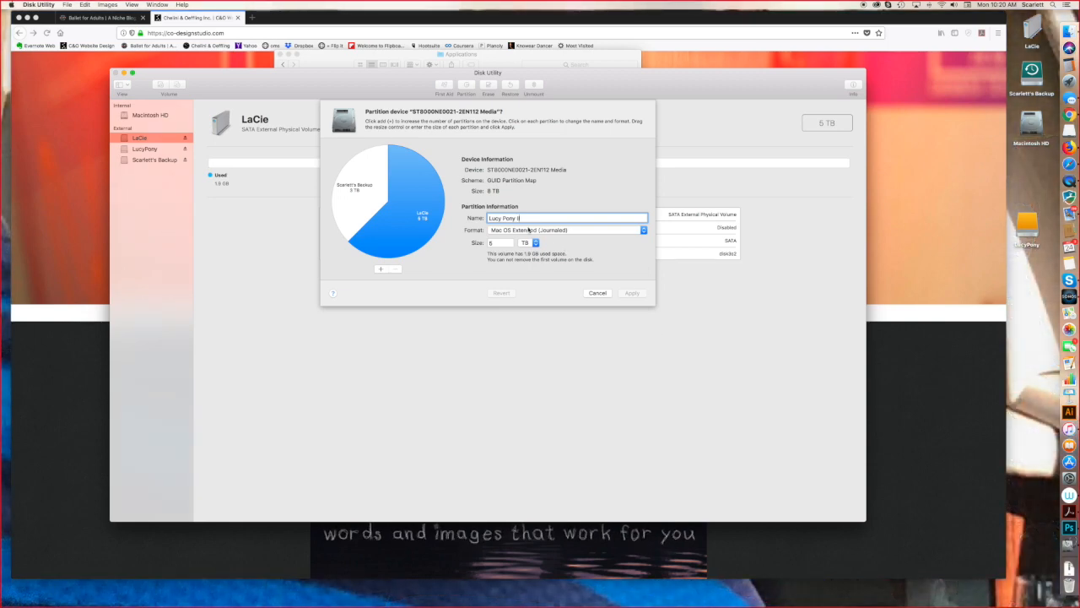
{"action": "left_click", "coordinate": [542, 233]}
{"action": "left_click", "coordinate": [531, 230]}
{"action": "left_click", "coordinate": [398, 199]}
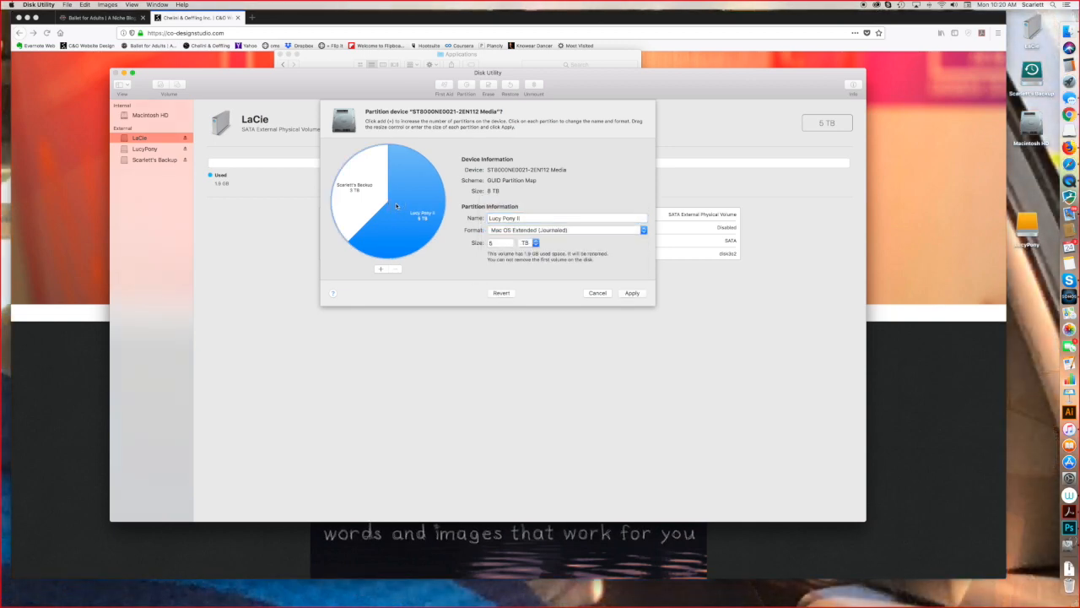
Apply the partition rename to the drive and dismiss the completion report.
{"action": "left_click", "coordinate": [632, 292]}
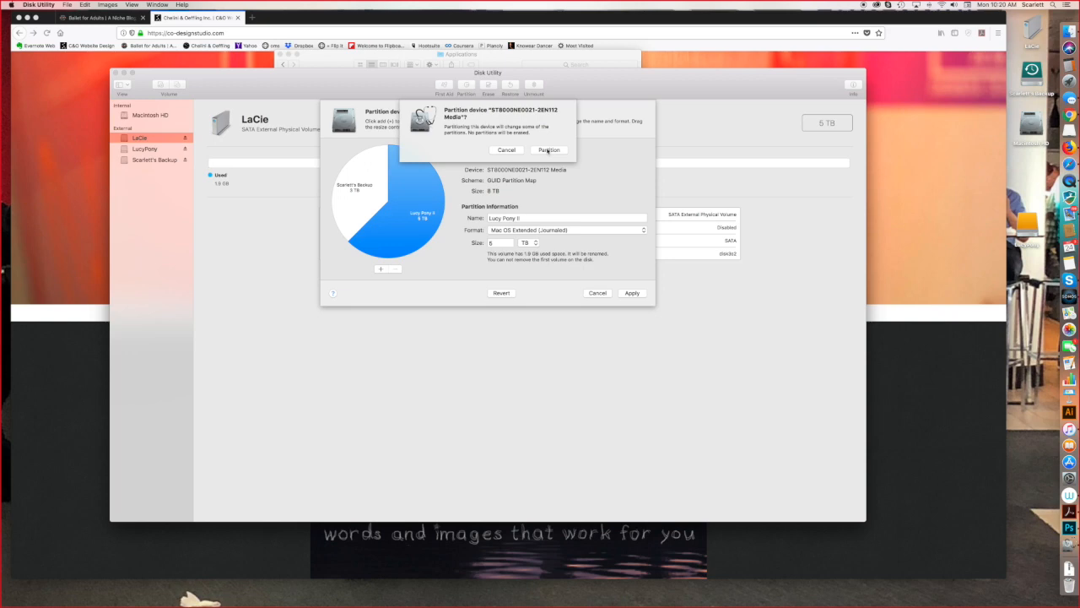
{"action": "left_click", "coordinate": [547, 150]}
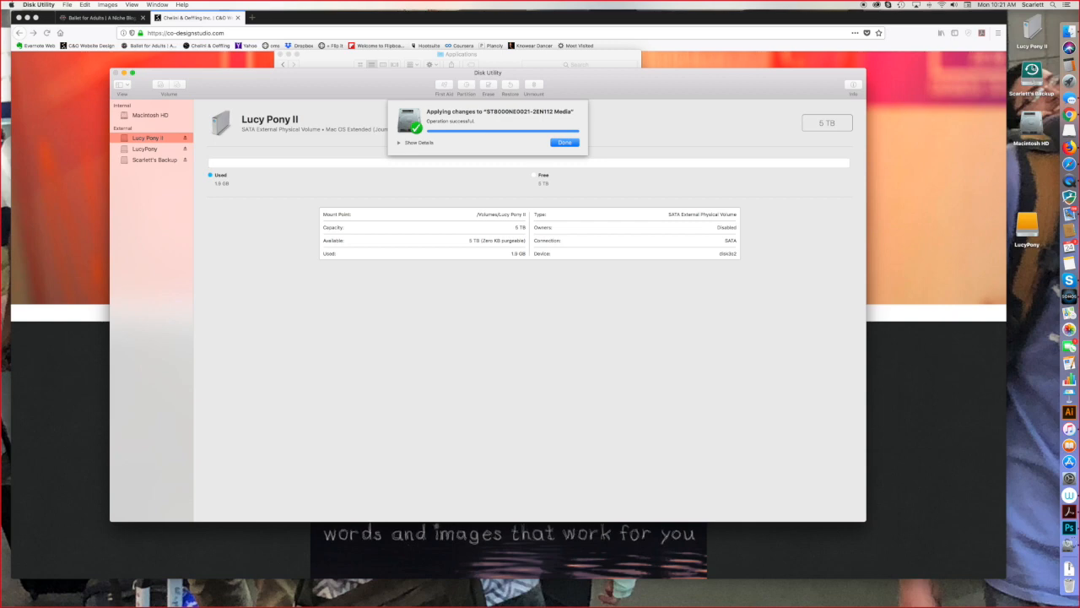
{"action": "left_click", "coordinate": [579, 142]}
Move the Disk Utility window aside, bring Firefox forward and shrink its window to uncover the desktop.
{"action": "left_click_drag", "start_coordinate": [619, 88], "coordinate": [586, 89]}
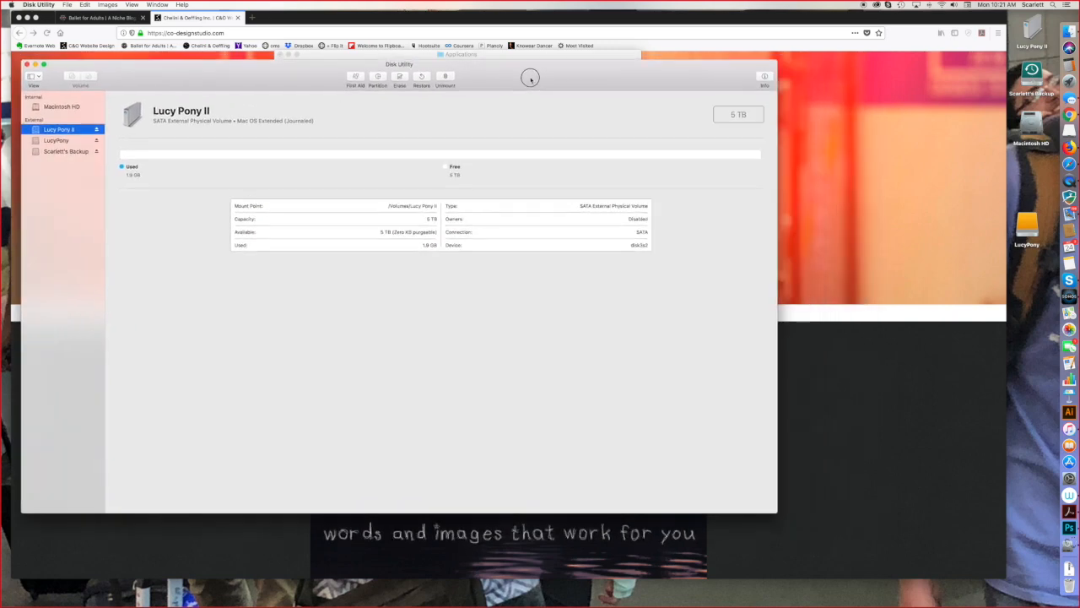
{"action": "left_click", "coordinate": [436, 530]}
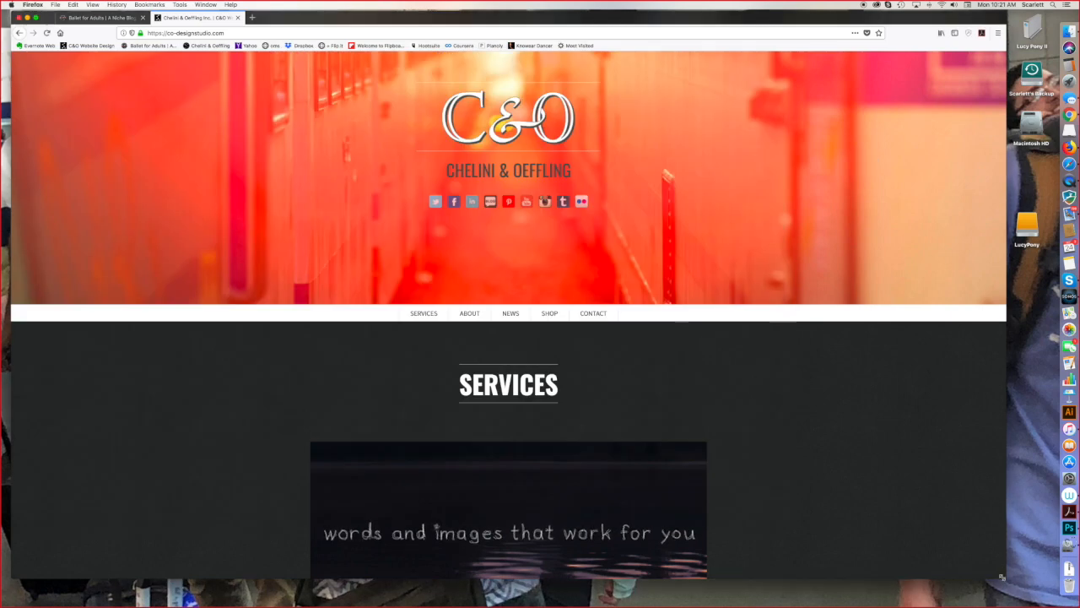
{"action": "left_click_drag", "start_coordinate": [1002, 577], "coordinate": [794, 470]}
Rearrange the desktop drive icons in a column below Macintosh HD: LucyPony, the backup partition and Lucy Pony II.
{"action": "left_click_drag", "start_coordinate": [1015, 184], "coordinate": [1023, 174]}
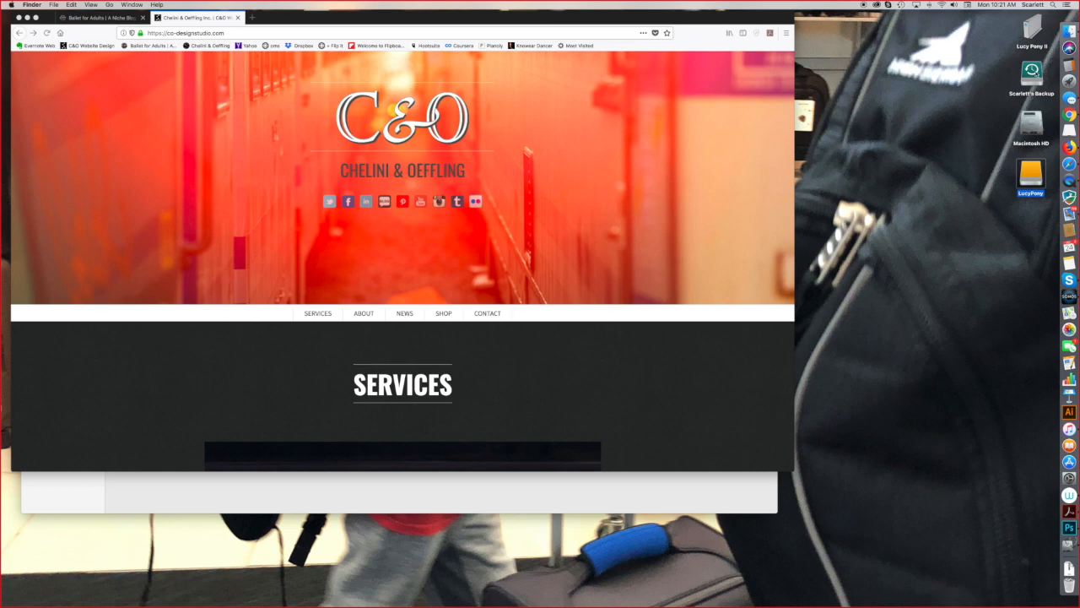
{"action": "left_click_drag", "start_coordinate": [1033, 74], "coordinate": [933, 74]}
{"action": "left_click", "coordinate": [1022, 30]}
{"action": "left_click_drag", "start_coordinate": [1023, 30], "coordinate": [932, 34]}
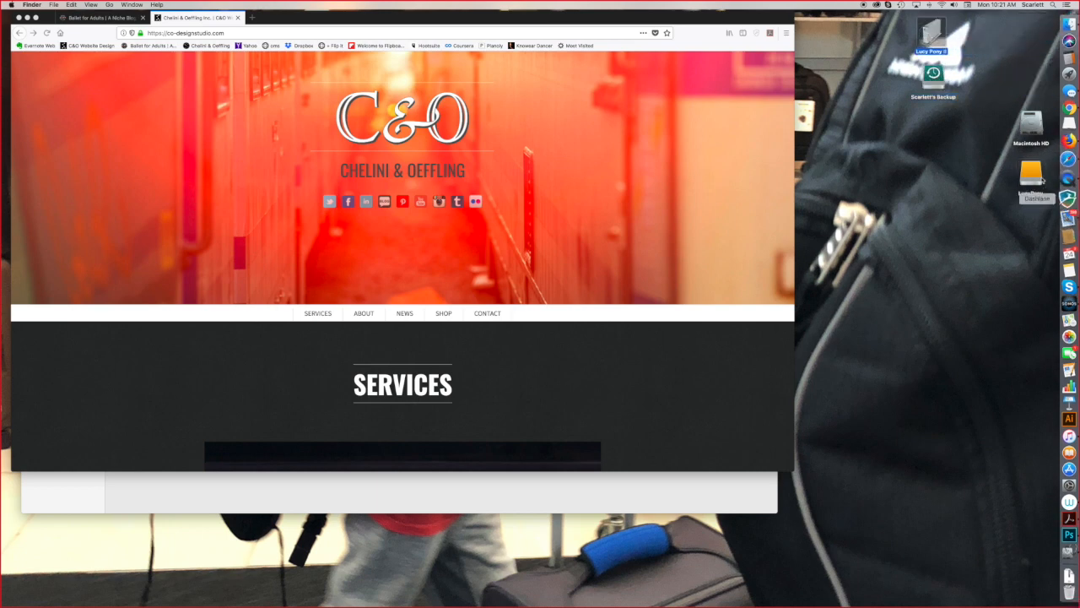
{"action": "left_click_drag", "start_coordinate": [1030, 173], "coordinate": [932, 136]}
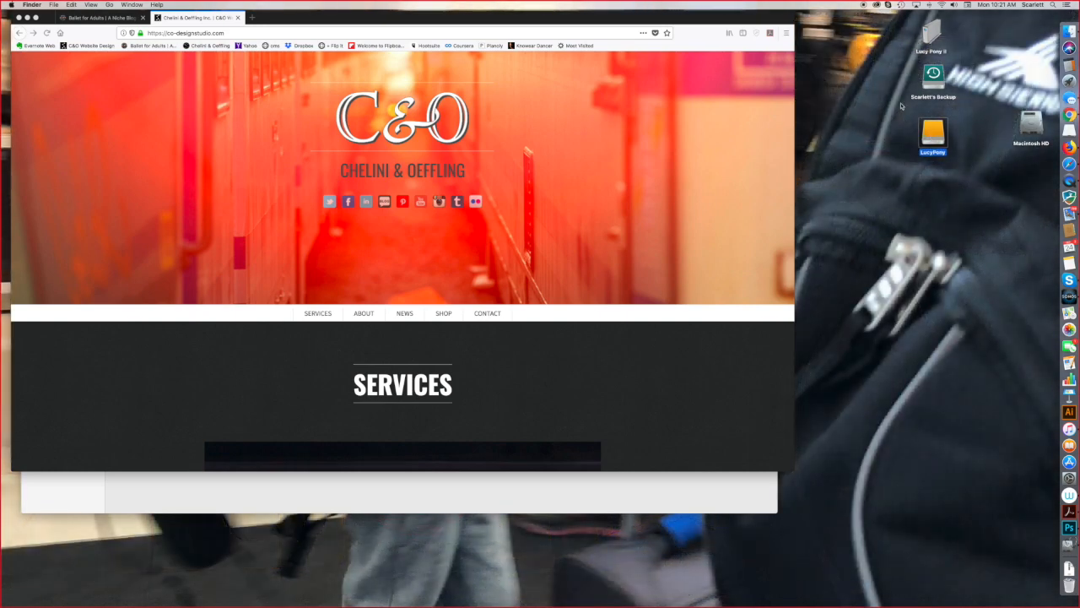
{"action": "left_click_drag", "start_coordinate": [935, 135], "coordinate": [1033, 195]}
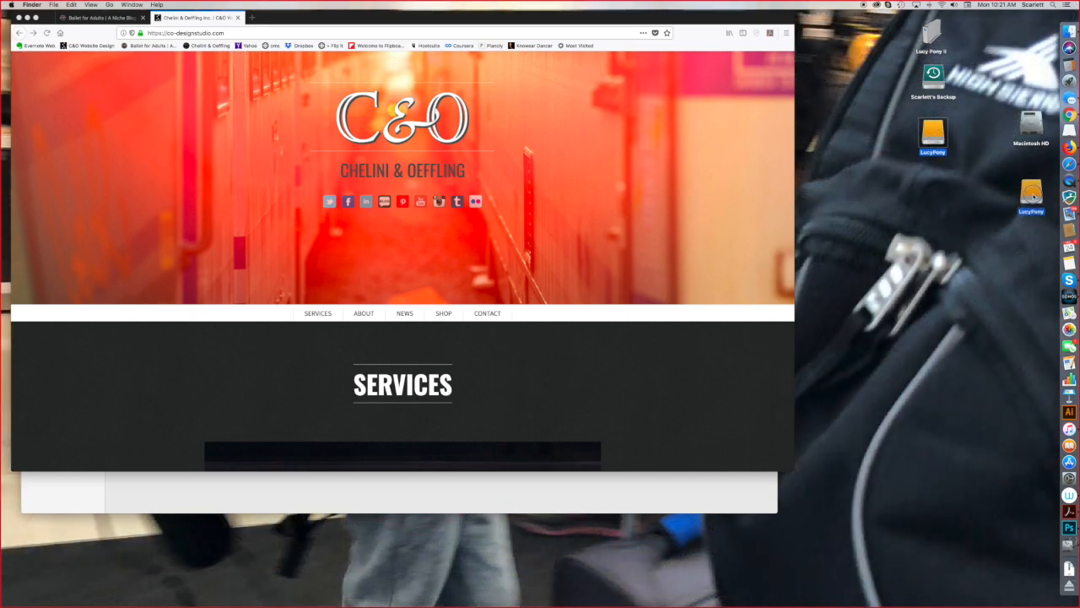
{"action": "left_click_drag", "start_coordinate": [933, 76], "coordinate": [1024, 240]}
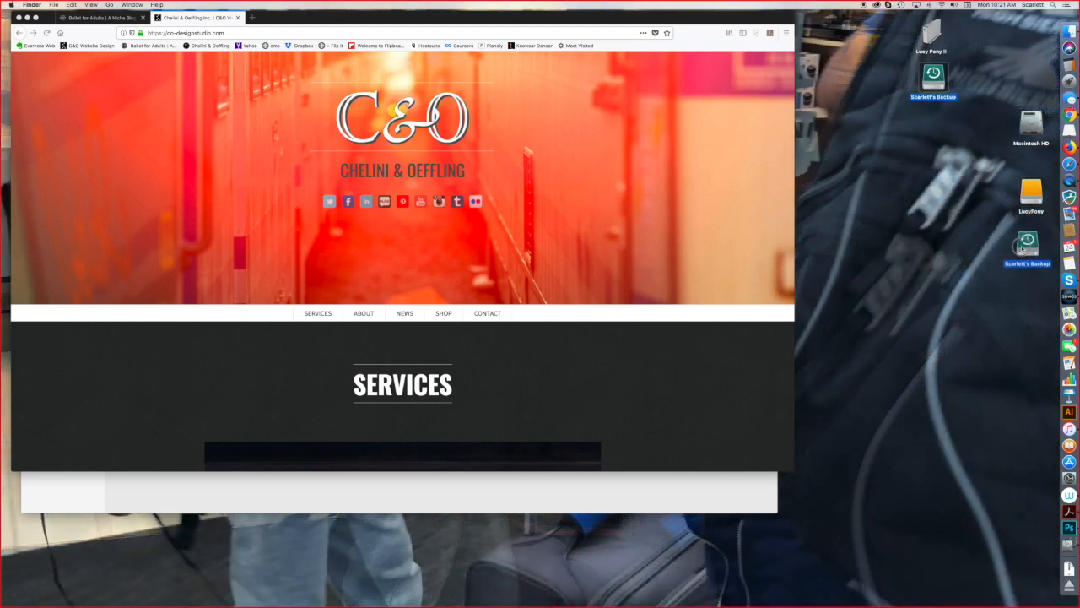
{"action": "left_click_drag", "start_coordinate": [930, 38], "coordinate": [1024, 293]}
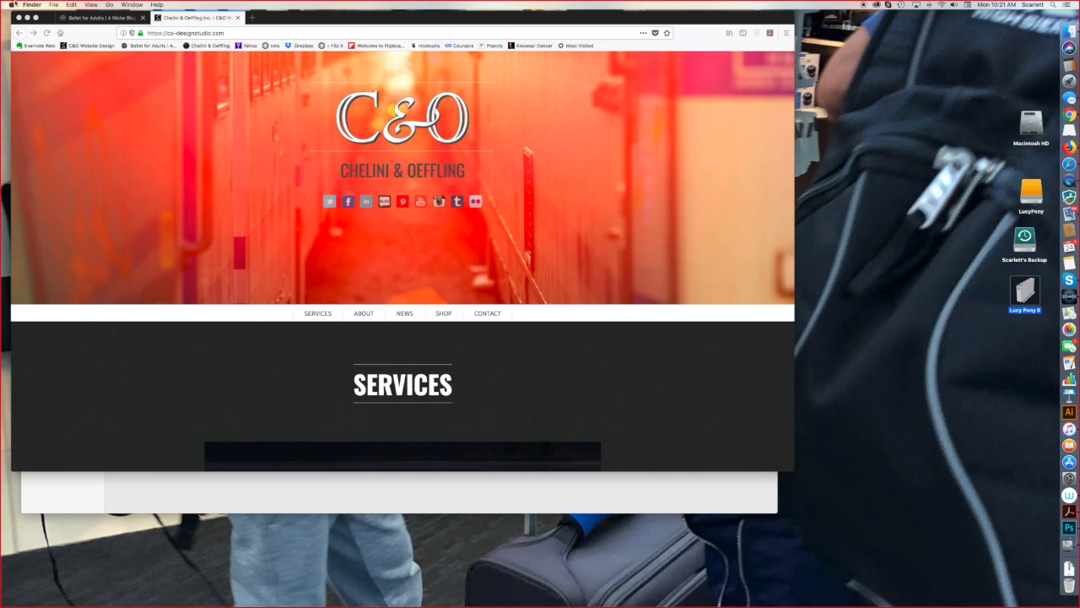
Enlarge the browser window and go to the About section of the Chelini & Oeffling website to view the staff profiles.
{"action": "left_click_drag", "start_coordinate": [795, 474], "coordinate": [893, 557]}
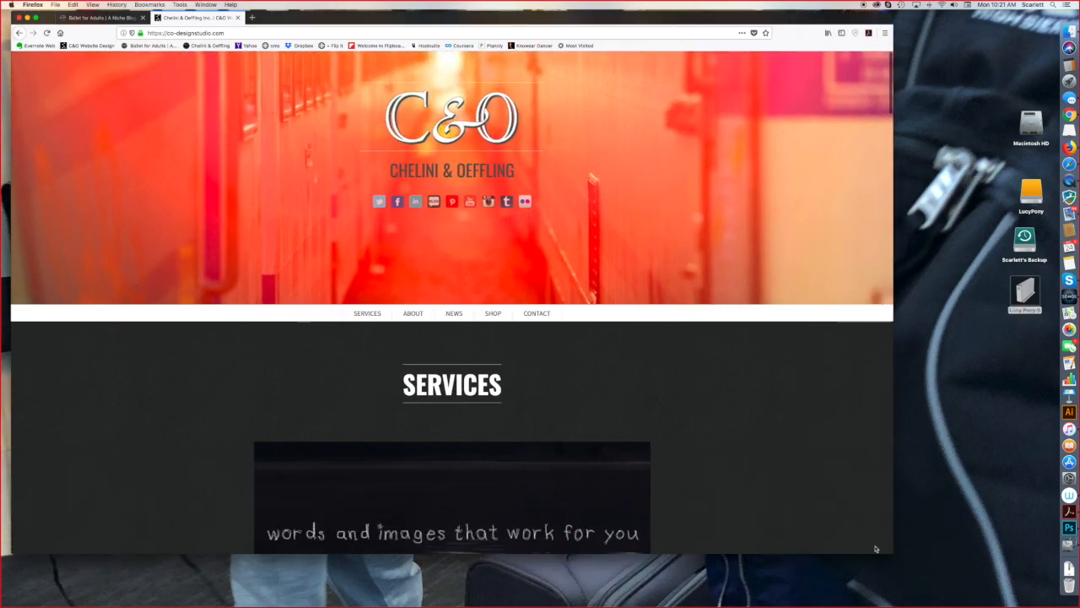
{"action": "scroll", "coordinate": [621, 472], "scroll_direction": "down", "scroll_amount": 1}
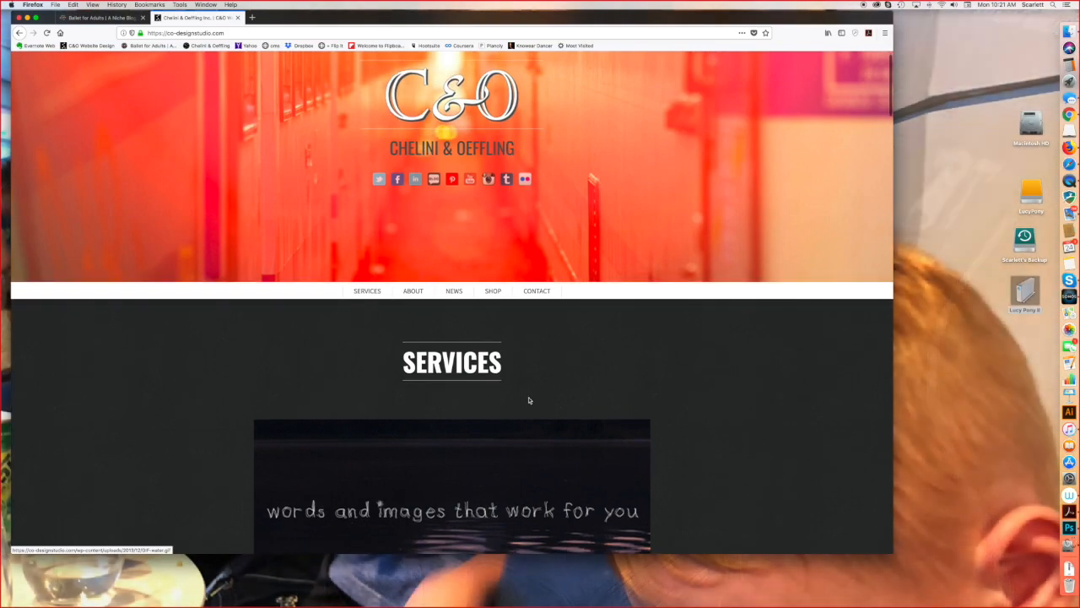
{"action": "left_click", "coordinate": [418, 293]}
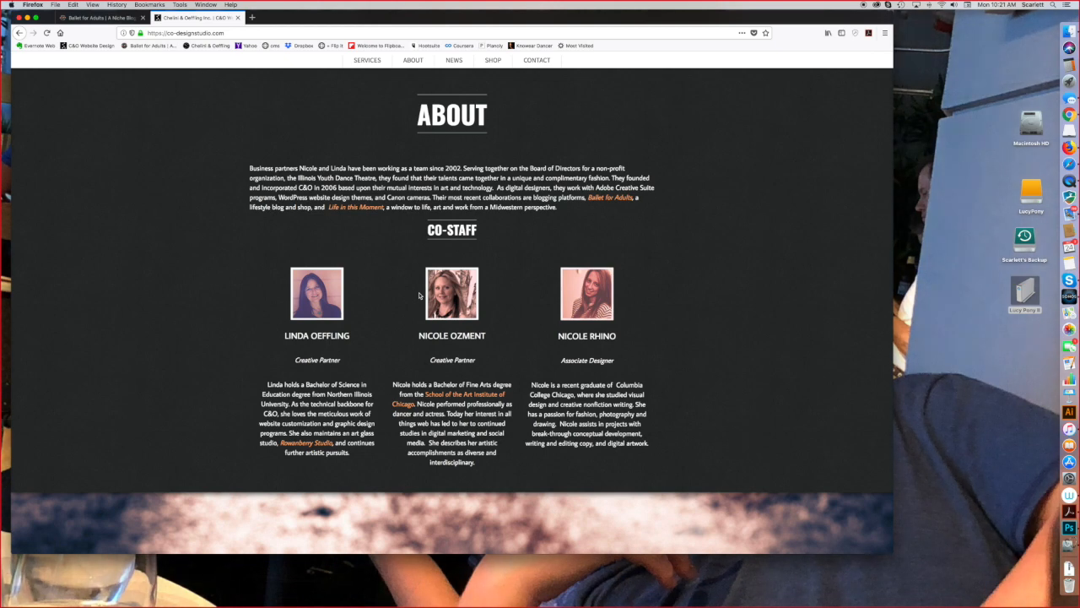
{"action": "scroll", "coordinate": [14, 189], "scroll_direction": "up", "scroll_amount": 2}
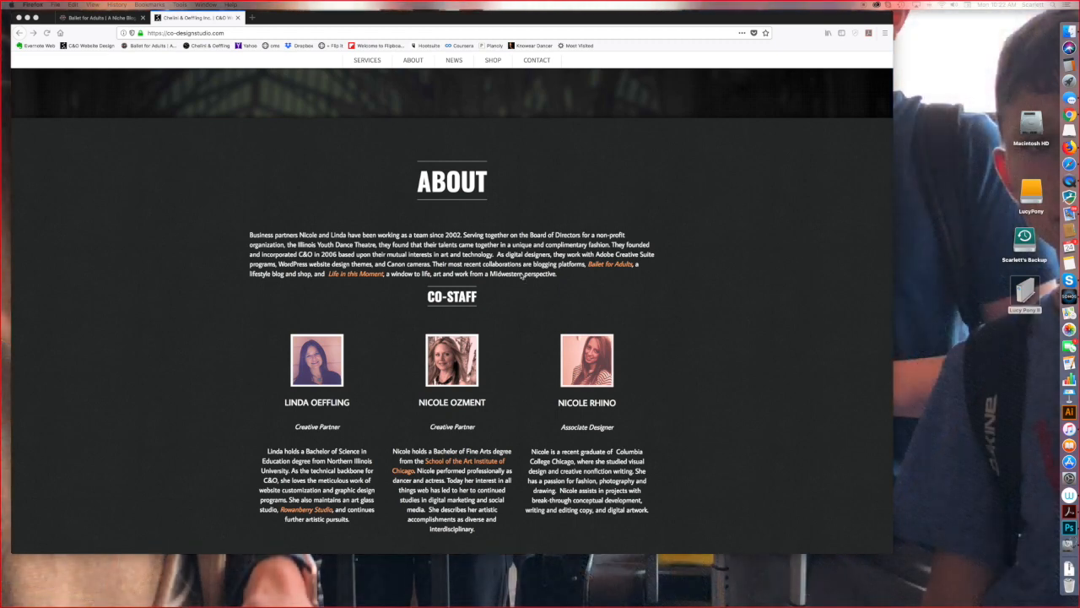
{"action": "scroll", "coordinate": [522, 276], "scroll_direction": "up", "scroll_amount": 1}
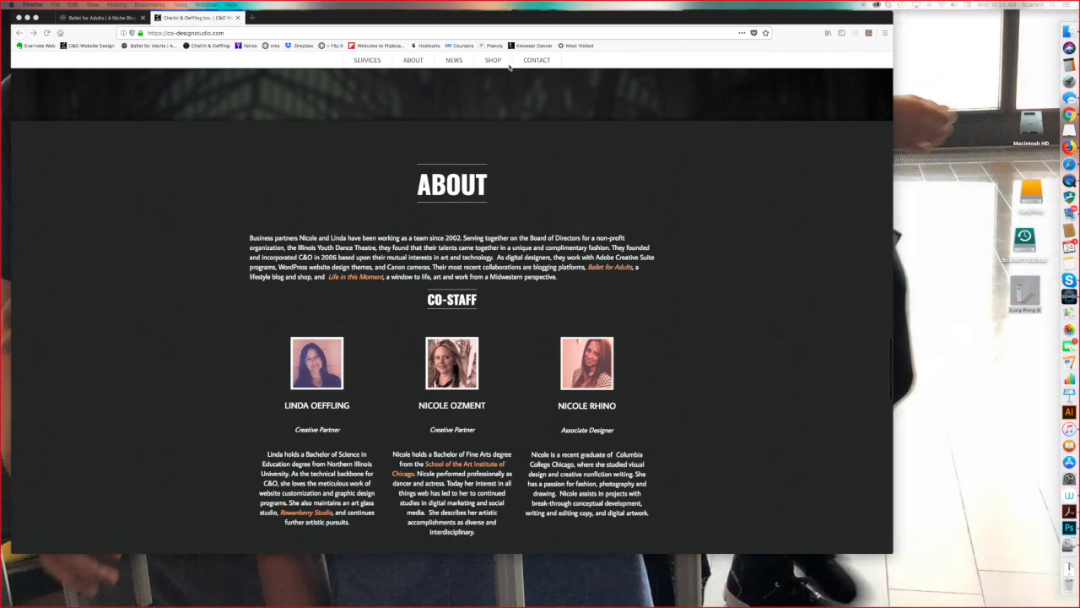
Go to the website's Contact section and enlarge the browser window further, keeping the desktop drive icons uncovered.
{"action": "left_click", "coordinate": [537, 61]}
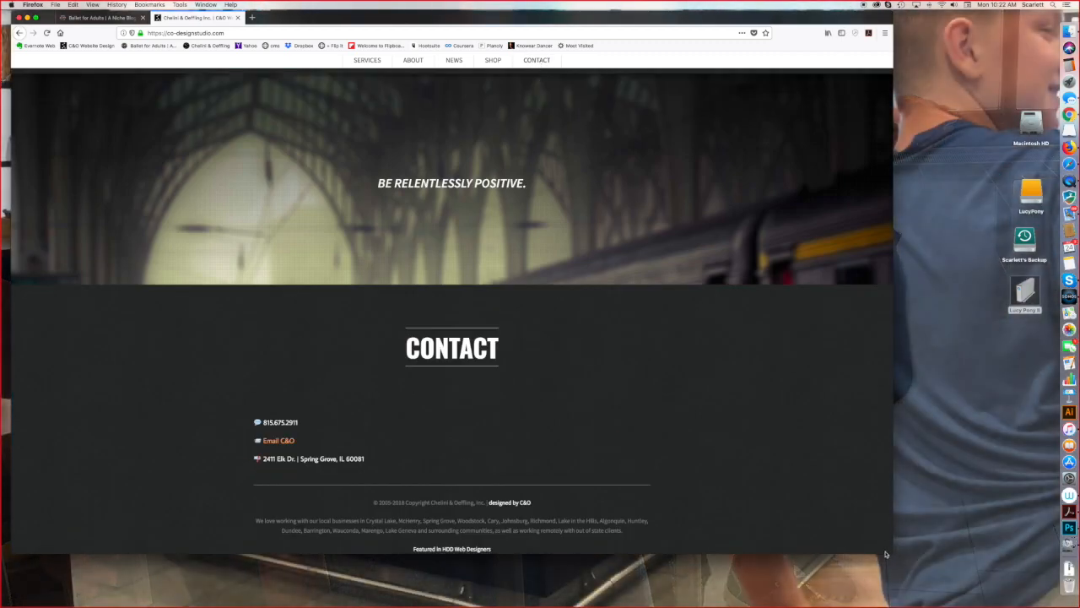
{"action": "left_click_drag", "start_coordinate": [886, 553], "coordinate": [986, 602]}
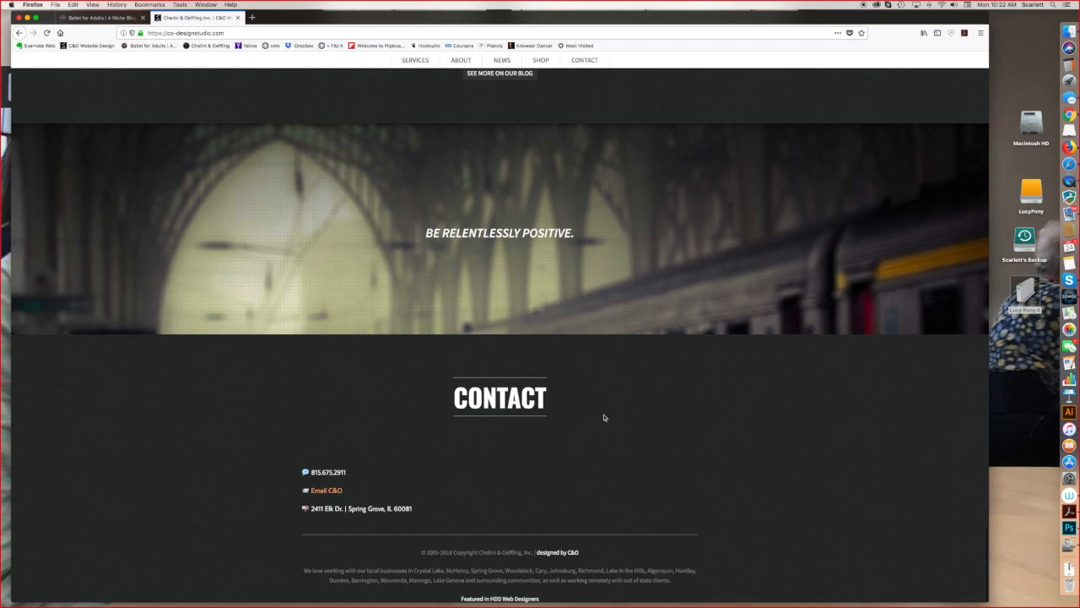
Look back through the website from Contact past the News and About sections to the photography and vector design samples.
{"action": "scroll", "coordinate": [604, 417], "scroll_direction": "up", "scroll_amount": 1}
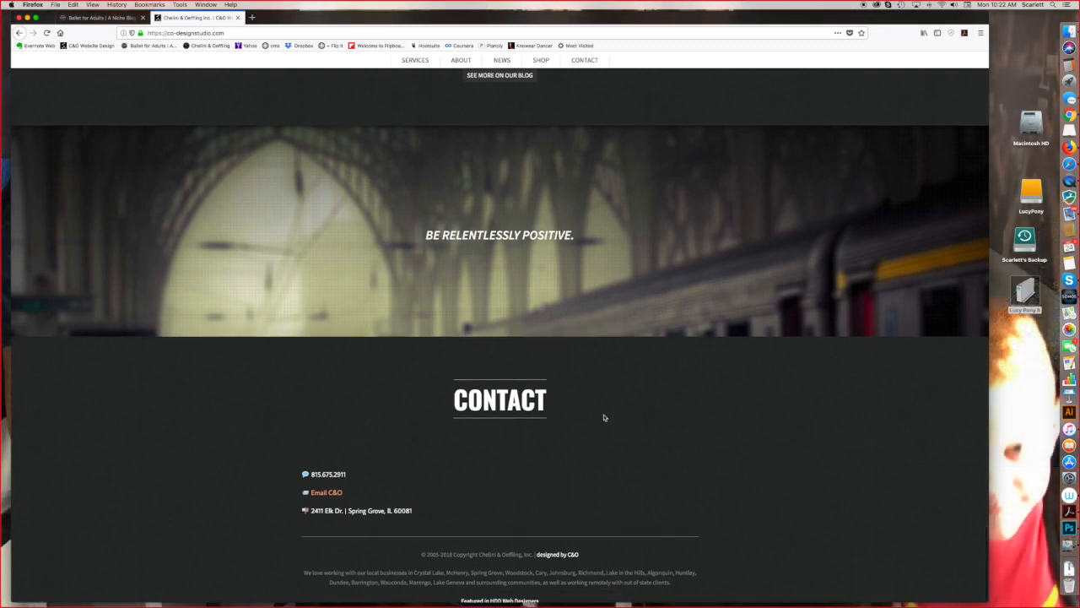
{"action": "scroll", "coordinate": [603, 417], "scroll_direction": "up", "scroll_amount": 5}
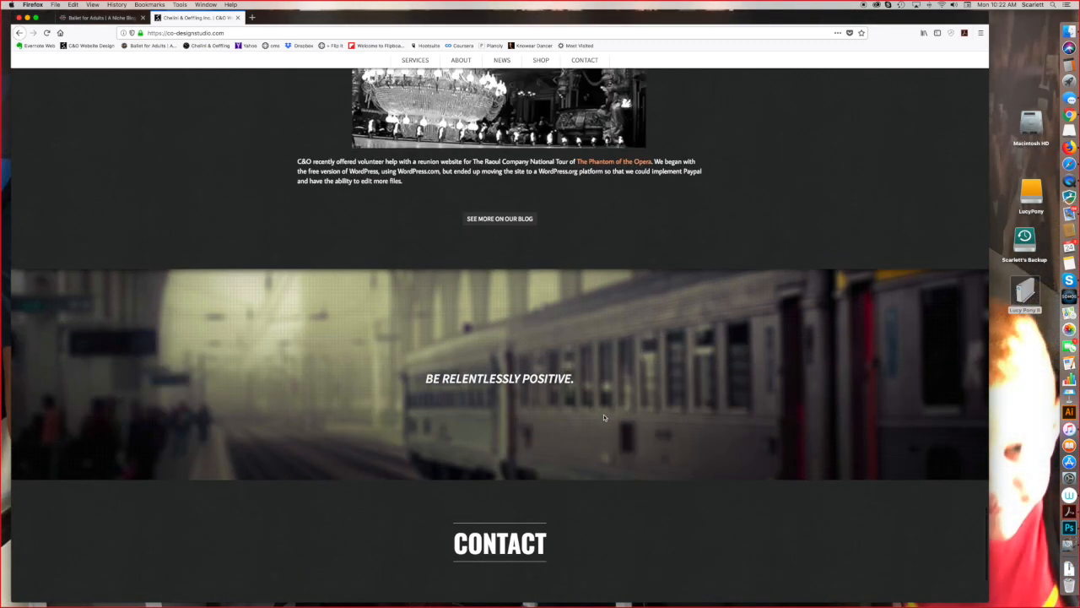
{"action": "scroll", "coordinate": [604, 416], "scroll_direction": "up", "scroll_amount": 5}
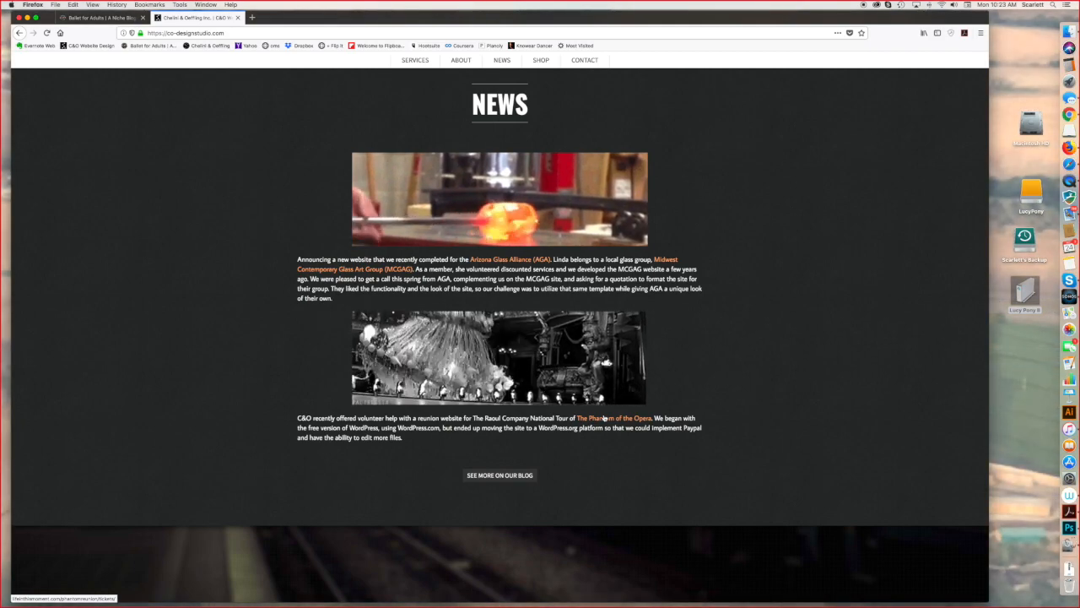
{"action": "scroll", "coordinate": [604, 418], "scroll_direction": "up", "scroll_amount": 3}
{"action": "scroll", "coordinate": [604, 418], "scroll_direction": "up", "scroll_amount": 3}
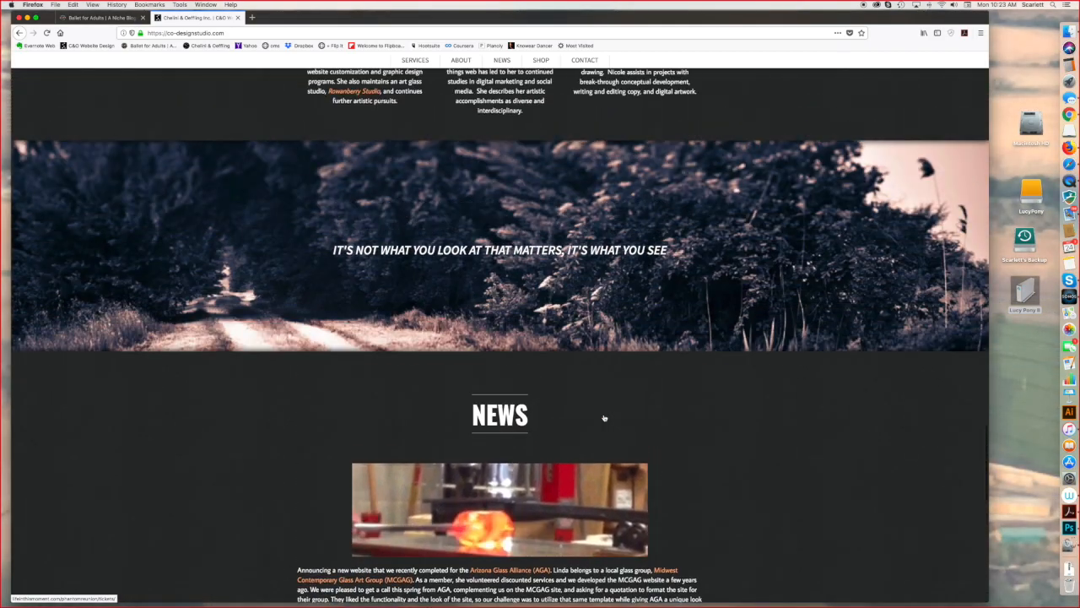
{"action": "scroll", "coordinate": [604, 417], "scroll_direction": "up", "scroll_amount": 2}
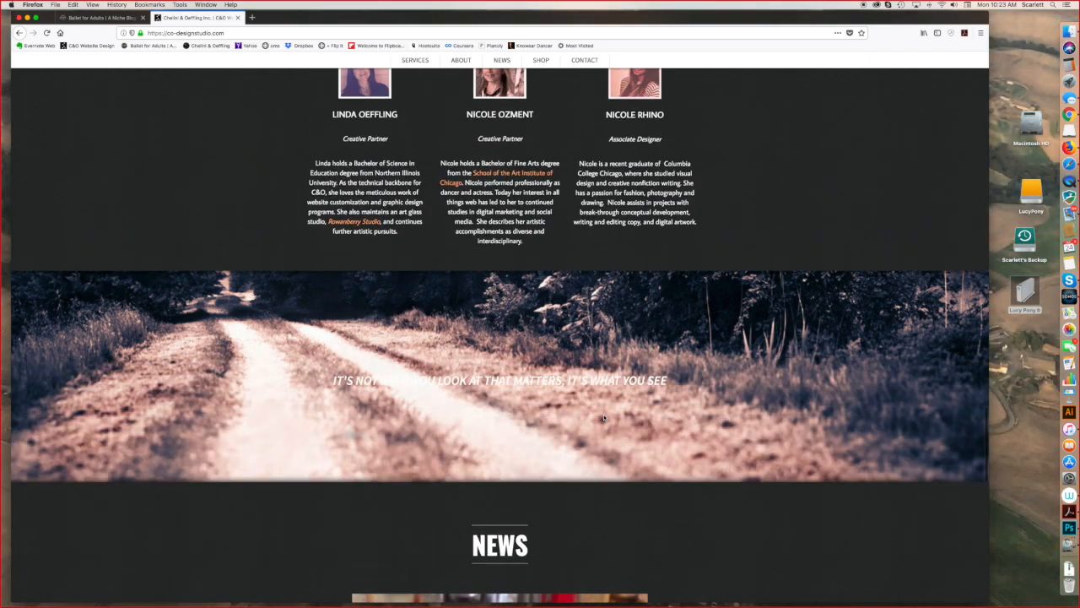
{"action": "scroll", "coordinate": [604, 417], "scroll_direction": "up", "scroll_amount": 6}
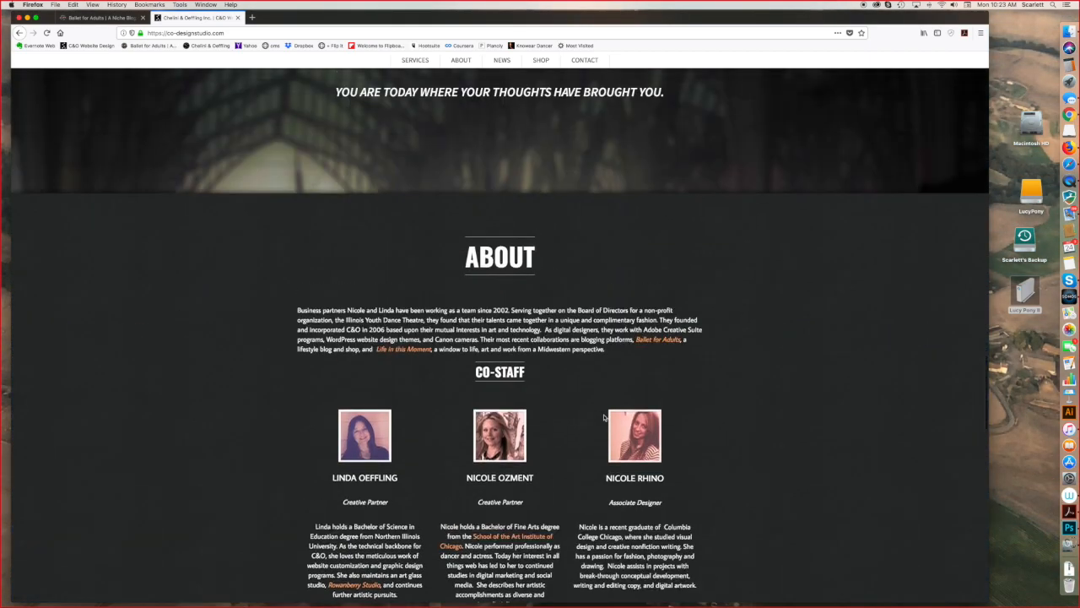
{"action": "scroll", "coordinate": [603, 417], "scroll_direction": "up", "scroll_amount": 3}
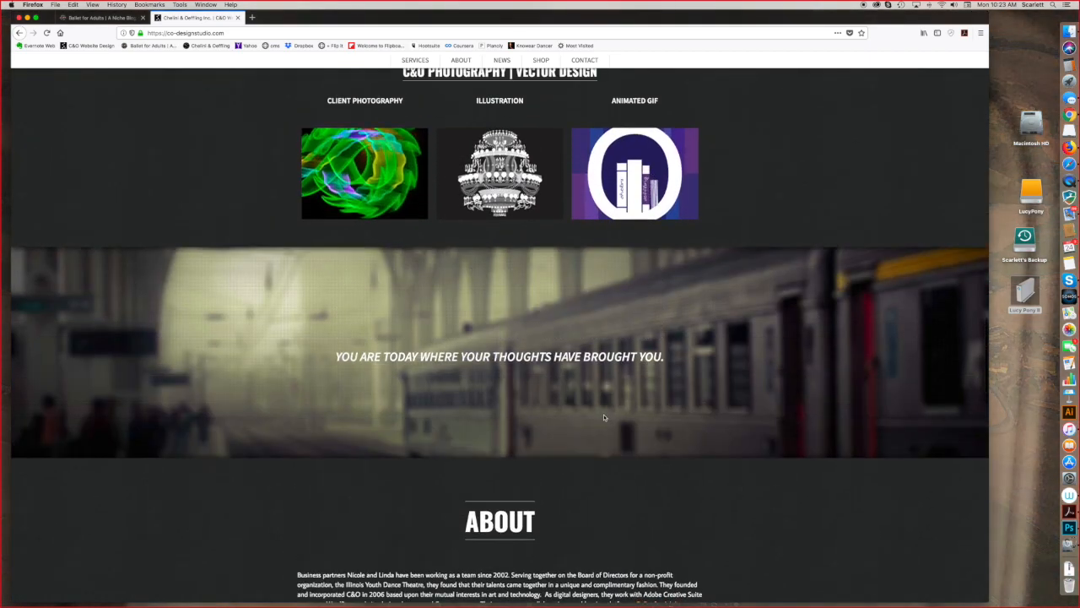